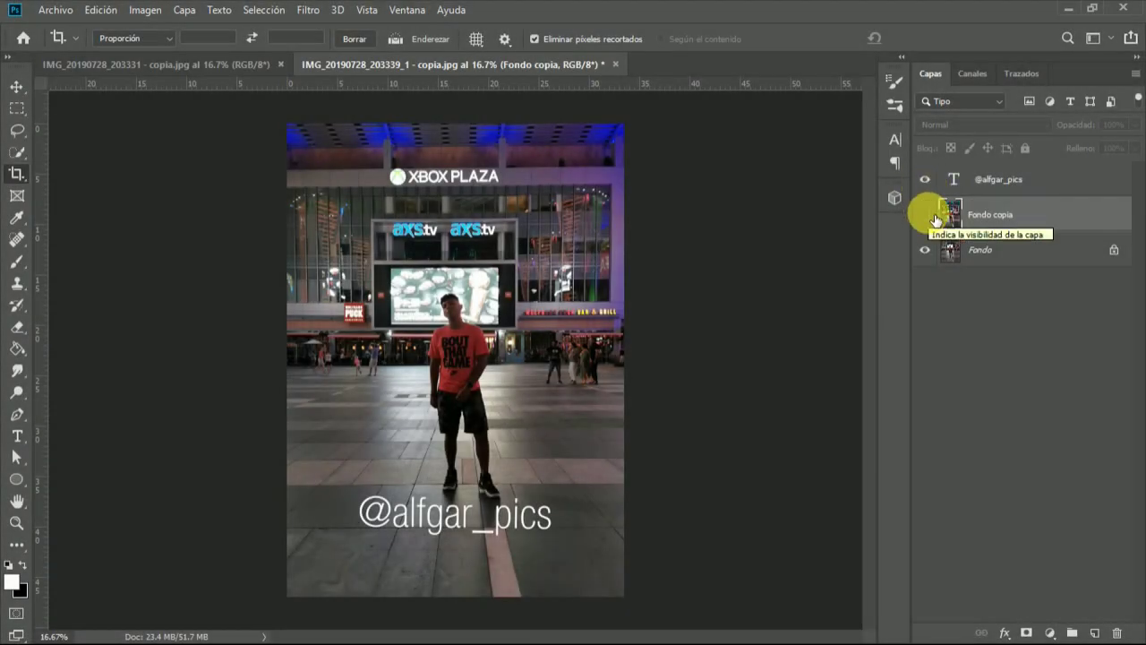
pyautogui.click(932, 219)
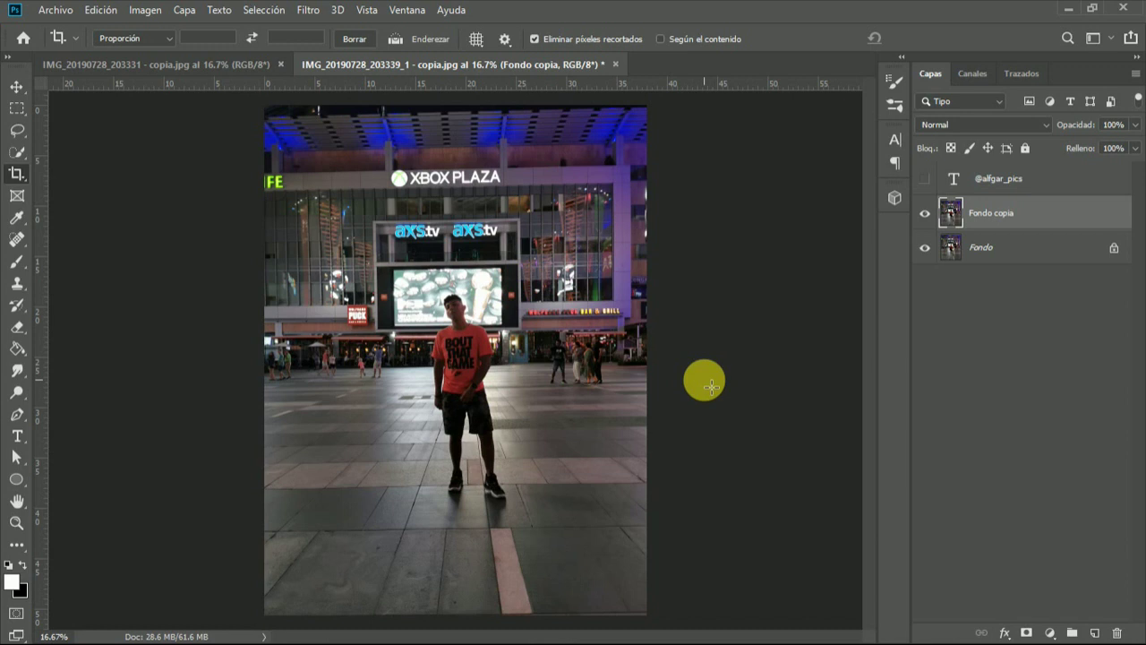
pyautogui.click(302, 9)
# In the Camera Raw filter, set temperature -7, highlights -67 and shadows +18.
pyautogui.click(346, 110)
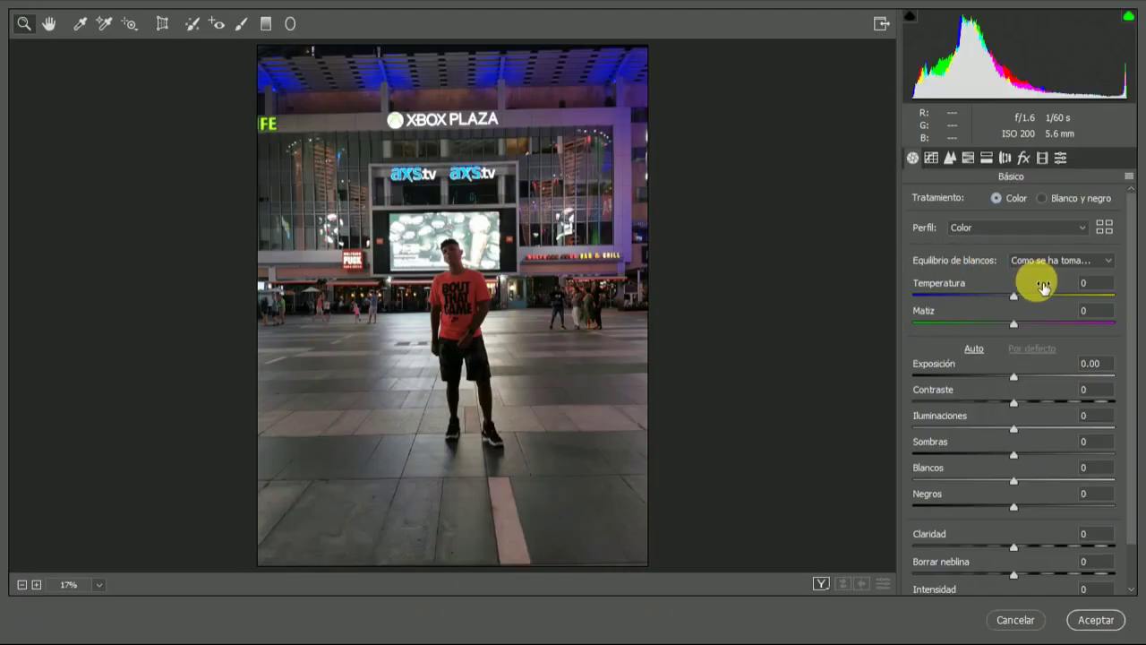
pyautogui.scroll(-1, 1061, 287)
pyautogui.scroll(1, 1071, 299)
pyautogui.scroll(-1, 1073, 287)
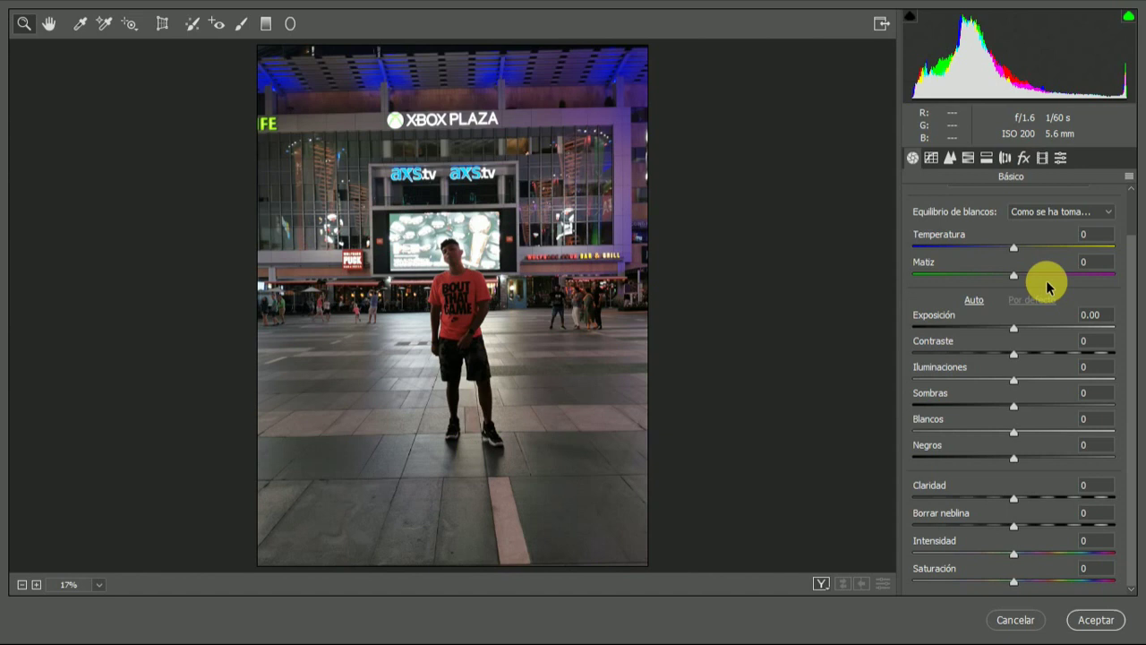
pyautogui.moveTo(1013, 249)
pyautogui.mouseDown()
pyautogui.moveTo(1020, 278)
pyautogui.moveTo(1008, 254)
pyautogui.mouseUp()
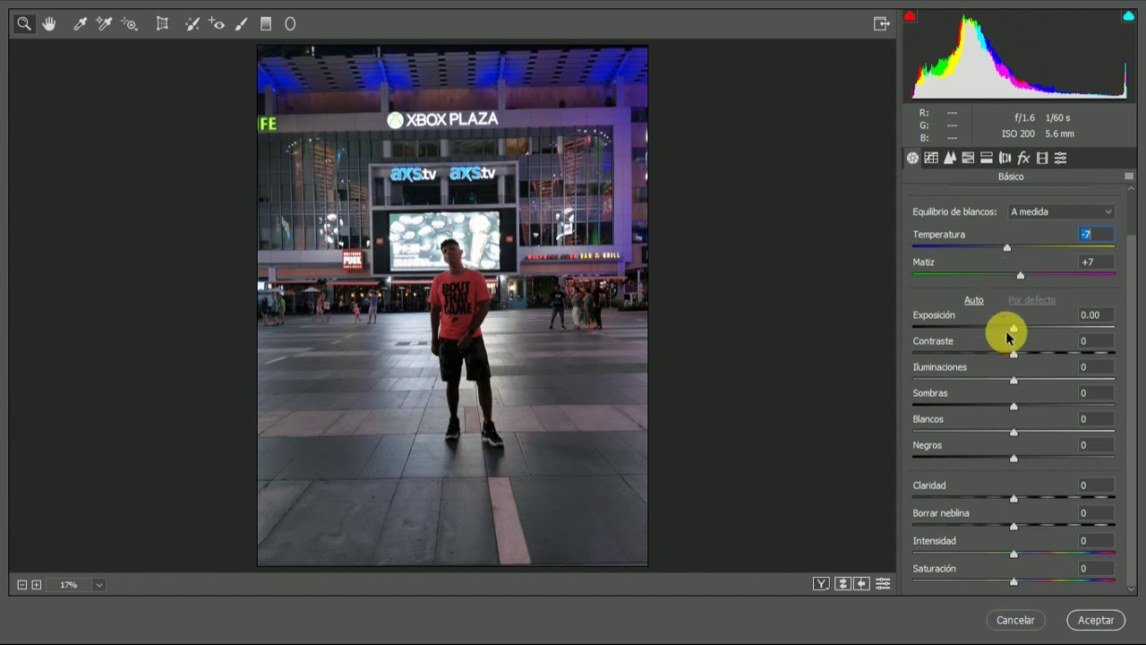
pyautogui.moveTo(1014, 331); pyautogui.dragTo(1015, 331)
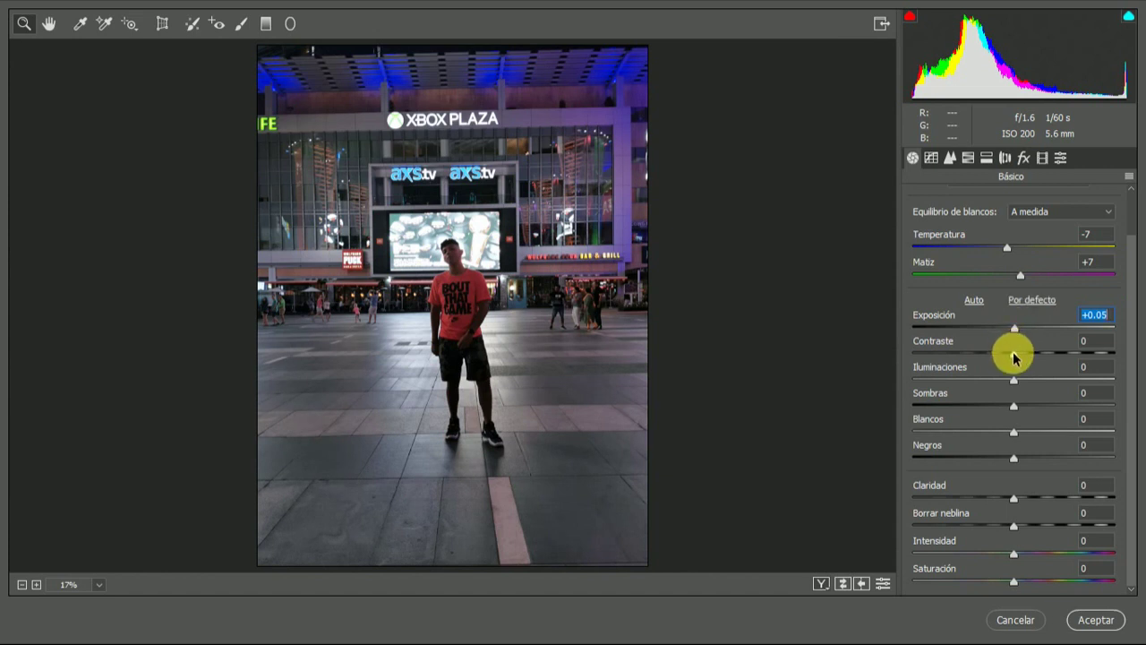
pyautogui.moveTo(1013, 354)
pyautogui.mouseDown()
pyautogui.moveTo(1001, 352)
pyautogui.moveTo(1041, 353)
pyautogui.moveTo(951, 385)
pyautogui.mouseUp()
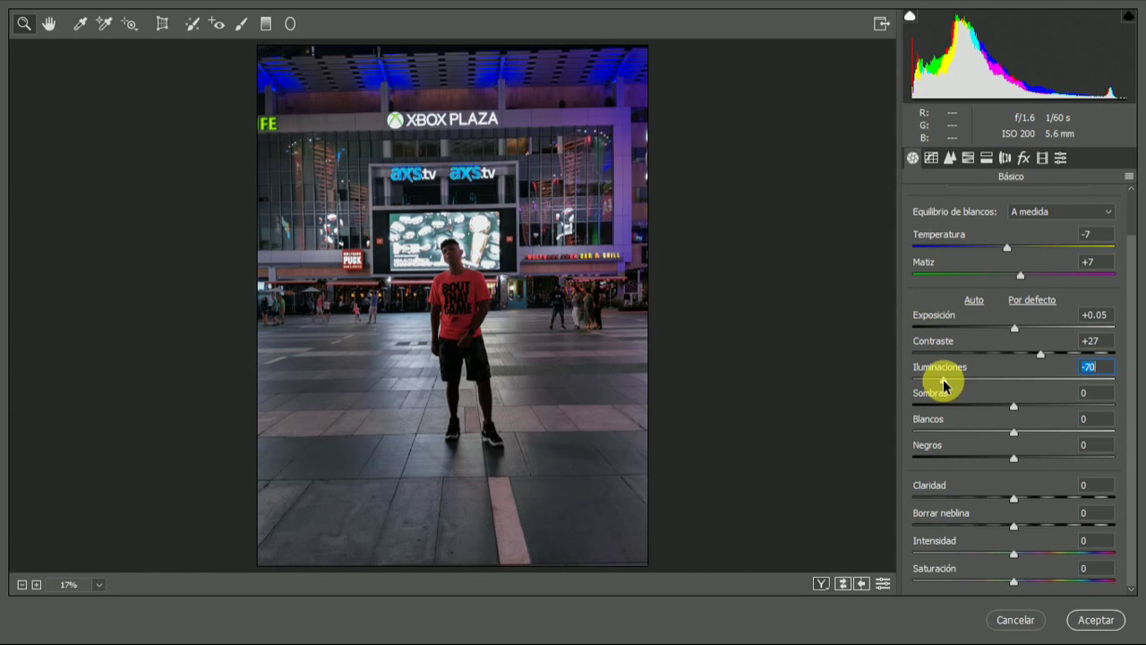
pyautogui.moveTo(1013, 407)
pyautogui.mouseDown()
pyautogui.moveTo(987, 410)
pyautogui.moveTo(1031, 410)
pyautogui.moveTo(1065, 436)
pyautogui.moveTo(967, 424)
pyautogui.moveTo(1056, 426)
pyautogui.moveTo(1061, 437)
pyautogui.moveTo(979, 462)
pyautogui.moveTo(1062, 499)
pyautogui.mouseUp()
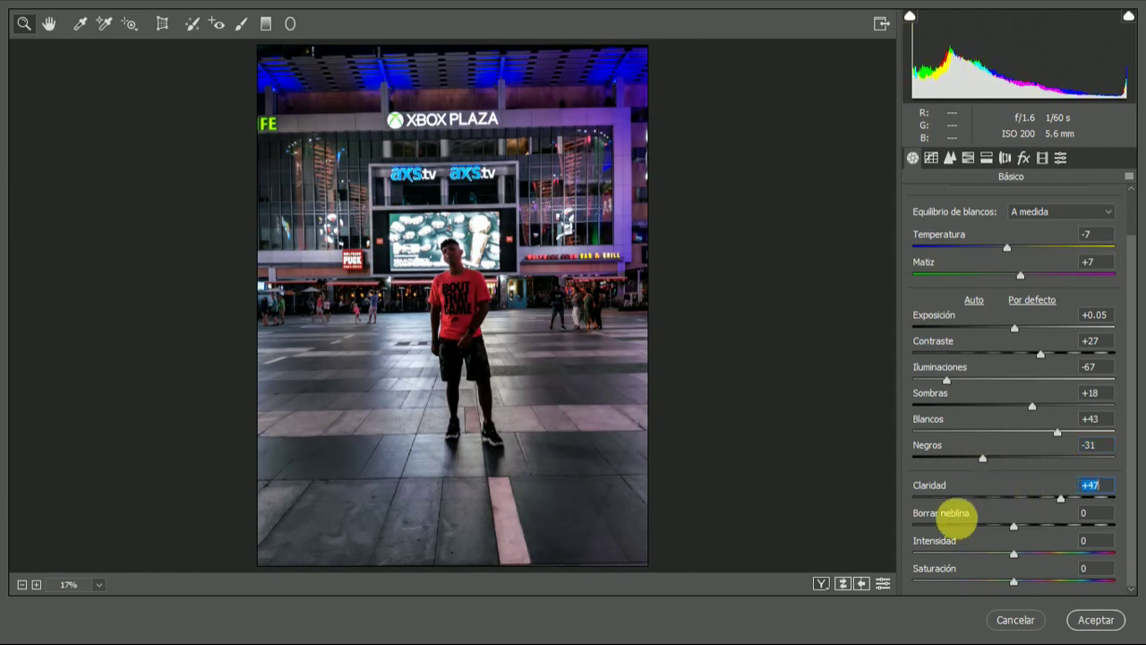
# Set blacks -30, clarity +47 and vibrance +48, checking the before/after view.
pyautogui.click(820, 585)
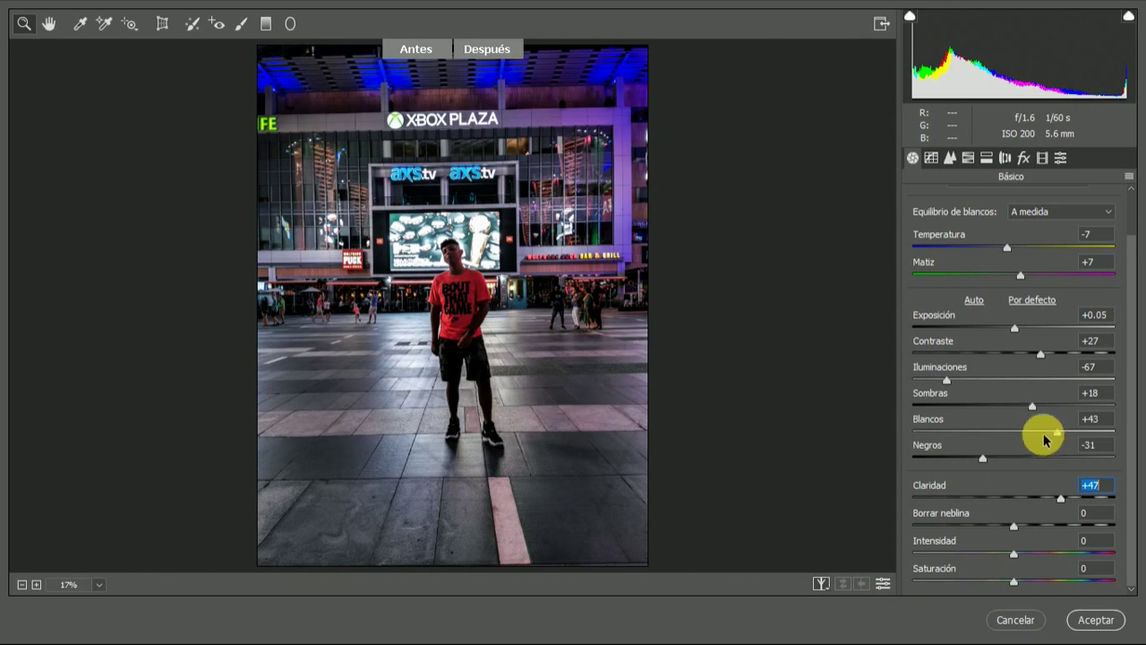
pyautogui.click(985, 459)
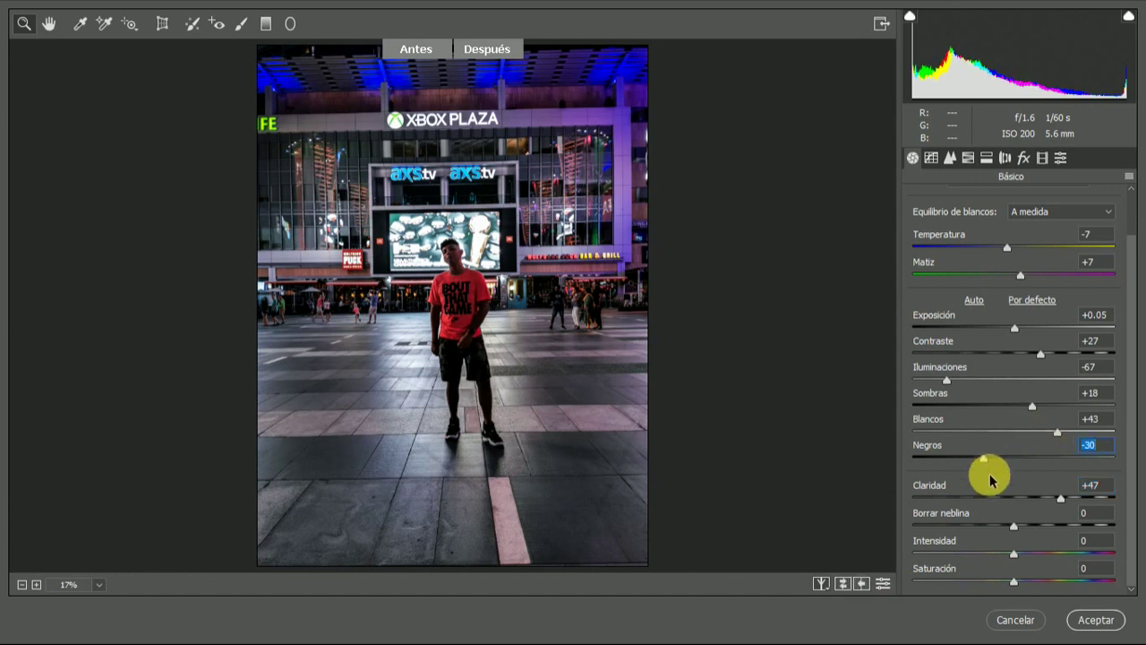
pyautogui.click(1000, 554)
pyautogui.moveTo(1000, 555)
pyautogui.mouseDown()
pyautogui.moveTo(1107, 555)
pyautogui.moveTo(1041, 563)
pyautogui.moveTo(1084, 565)
pyautogui.moveTo(1016, 590)
pyautogui.mouseUp()
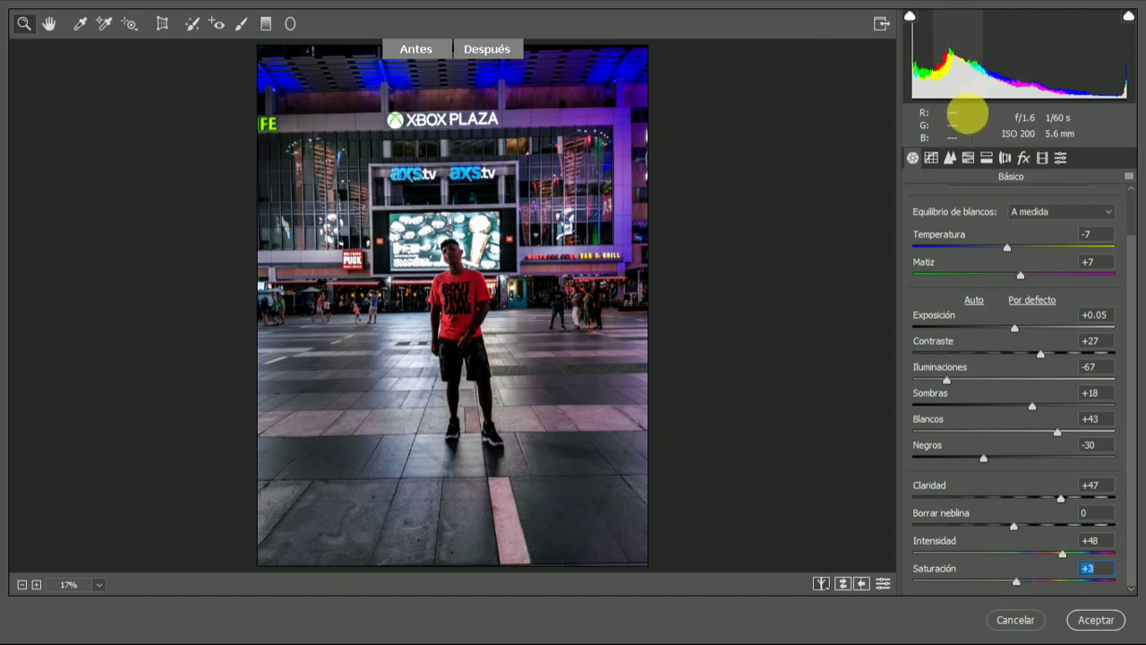
pyautogui.click(932, 157)
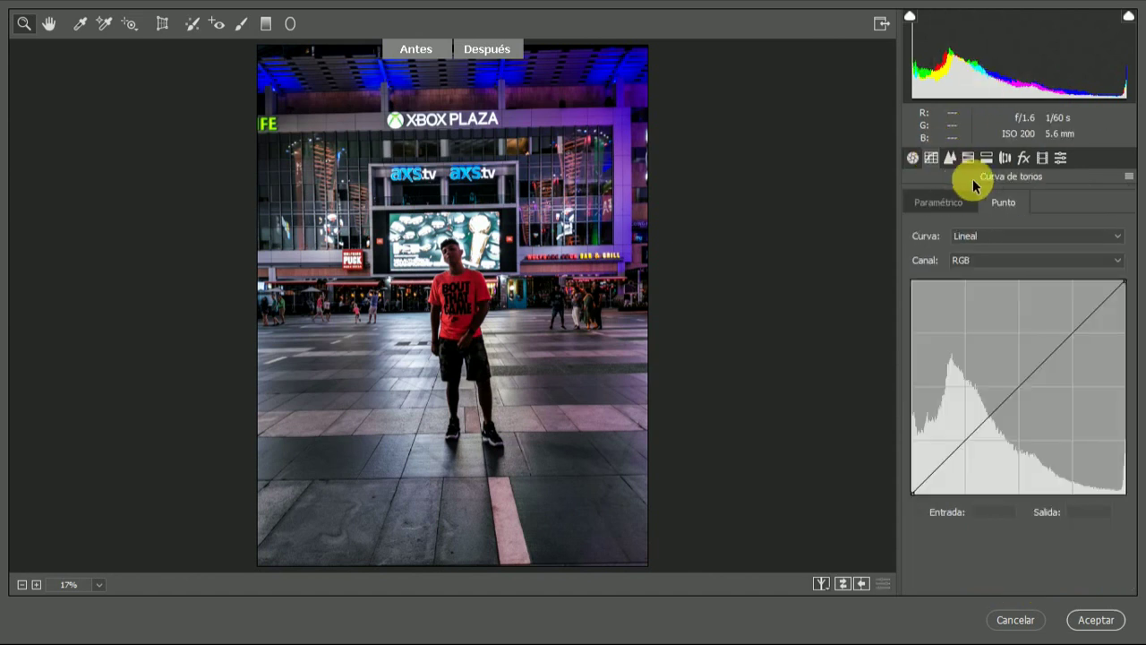
# Add tone curve points, lift the black point to output 15 and lower the white point slightly.
pyautogui.click(964, 443)
pyautogui.click(1021, 391)
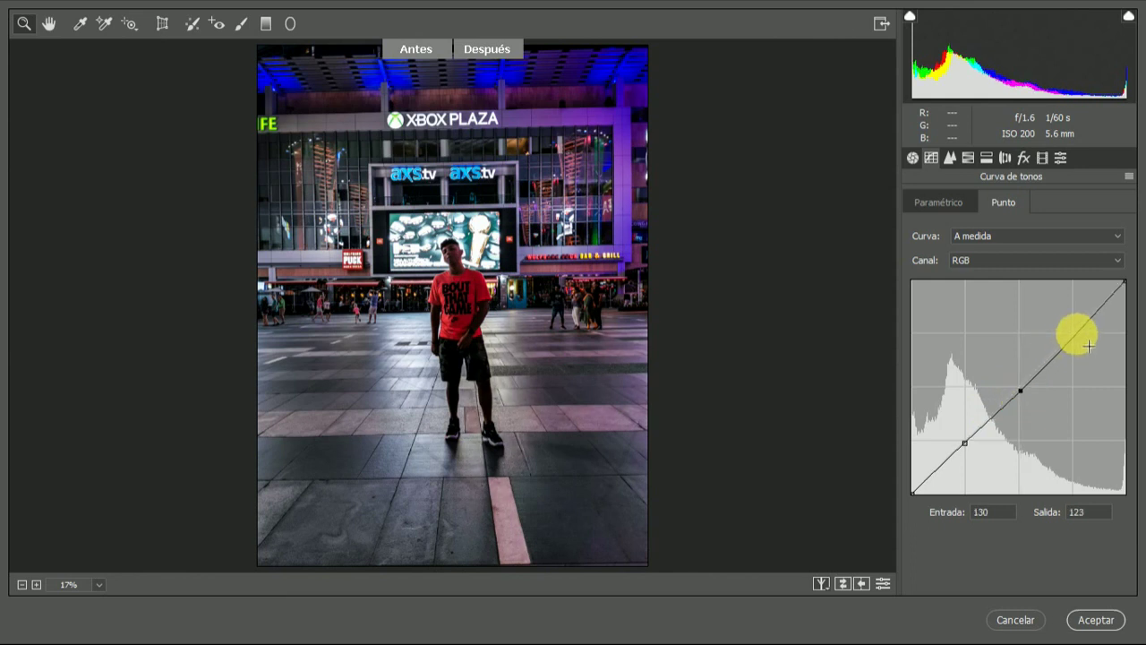
pyautogui.click(1021, 390)
pyautogui.moveTo(919, 499); pyautogui.dragTo(912, 473)
pyautogui.click(864, 585)
pyautogui.moveTo(911, 473); pyautogui.dragTo(911, 481)
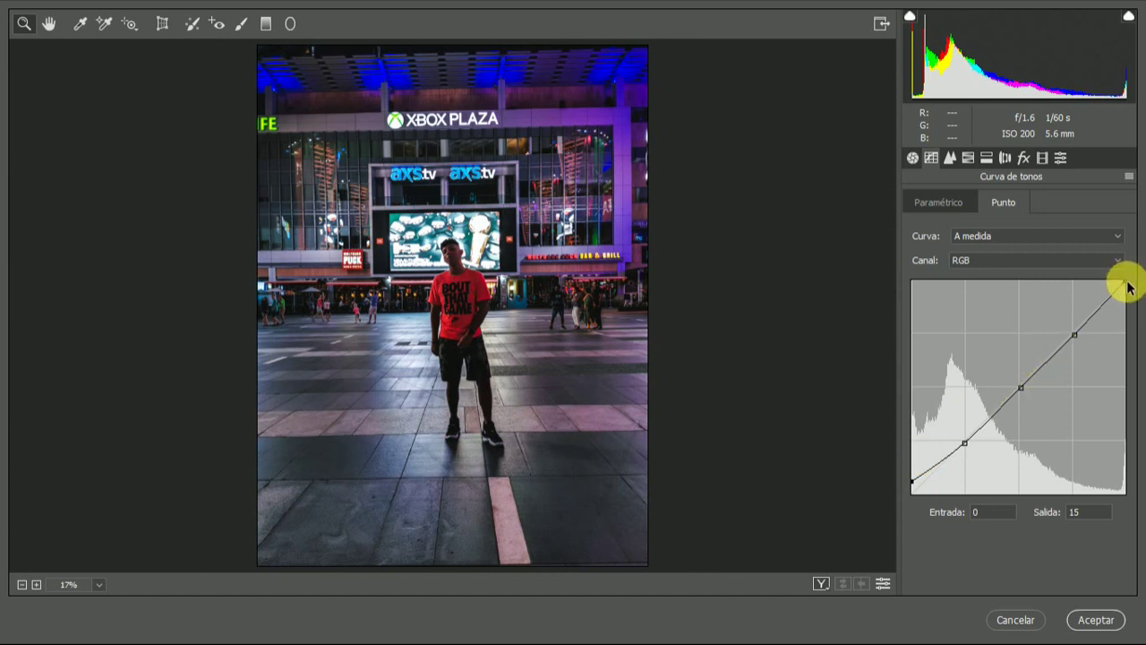
pyautogui.moveTo(1131, 293)
pyautogui.mouseDown()
pyautogui.moveTo(1134, 306)
pyautogui.moveTo(1122, 286)
pyautogui.mouseUp()
pyautogui.click(1023, 387)
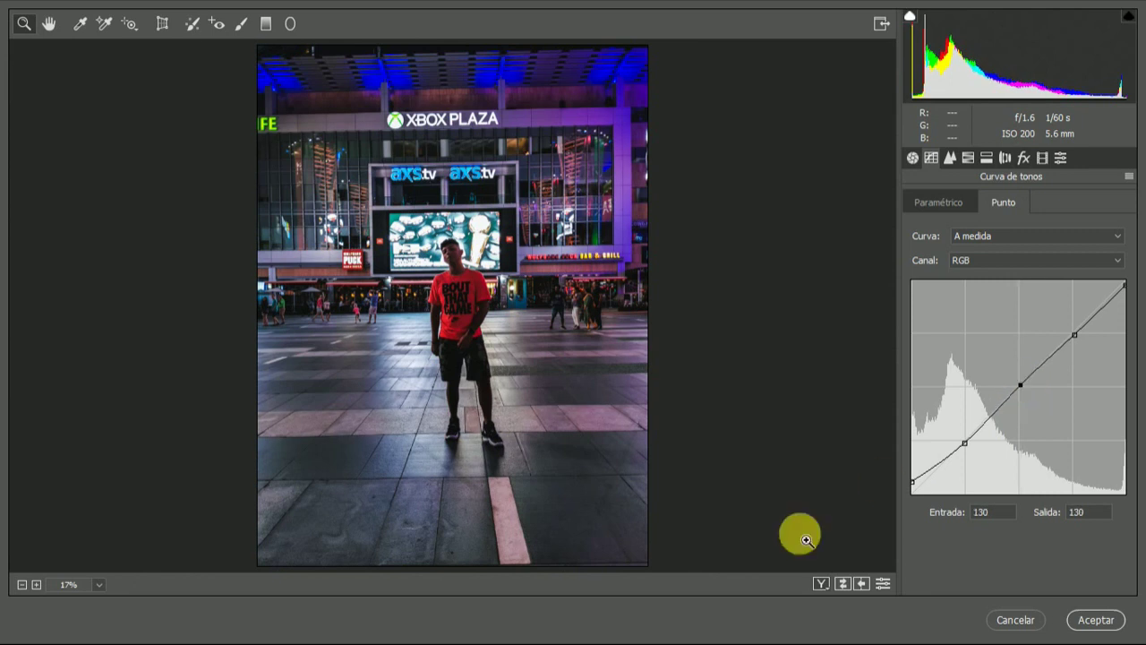
# Set Detail sharpening amount to 24 and luminance noise reduction to 14.
pyautogui.click(947, 157)
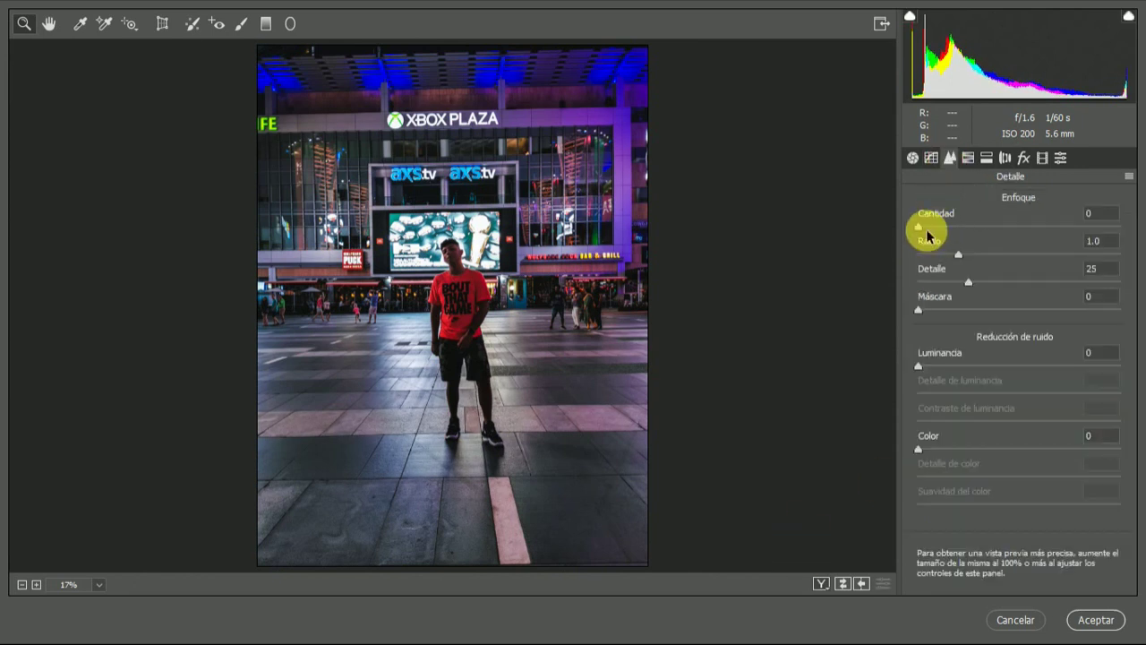
pyautogui.moveTo(919, 226); pyautogui.dragTo(980, 229)
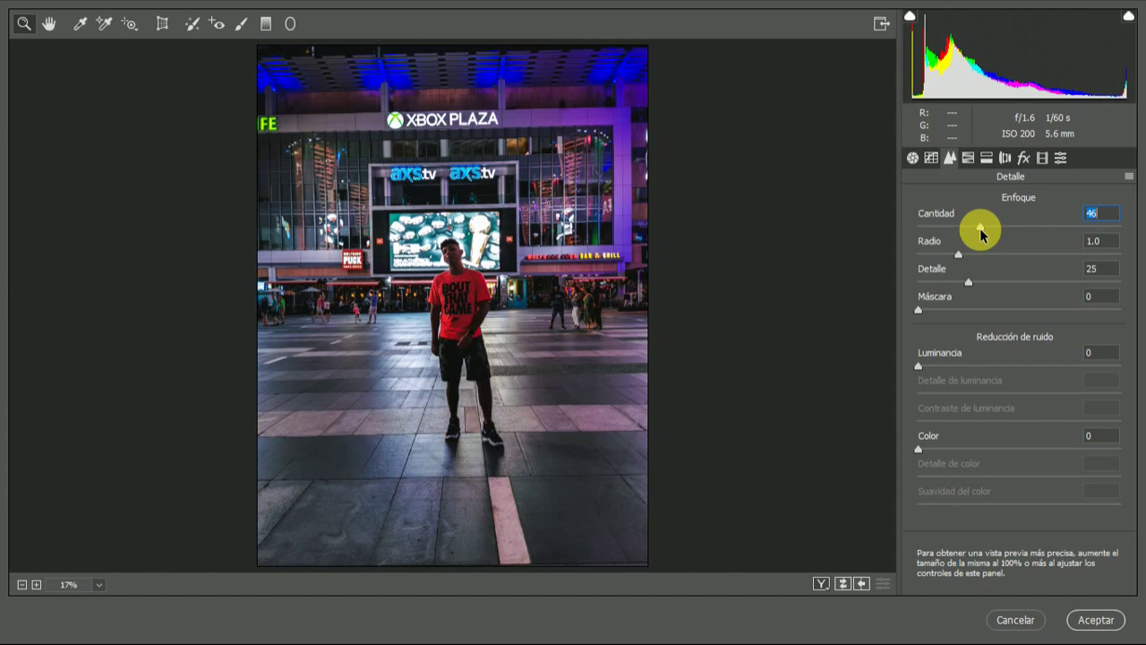
pyautogui.moveTo(980, 229); pyautogui.dragTo(949, 230)
pyautogui.moveTo(937, 365); pyautogui.dragTo(944, 368)
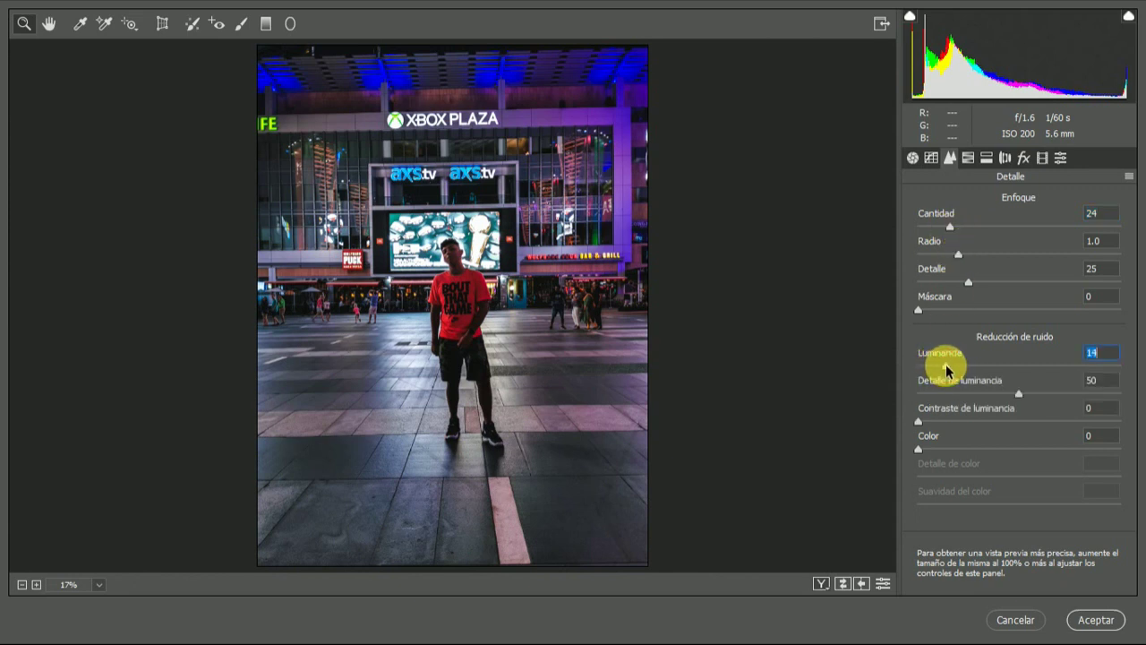
pyautogui.click(967, 157)
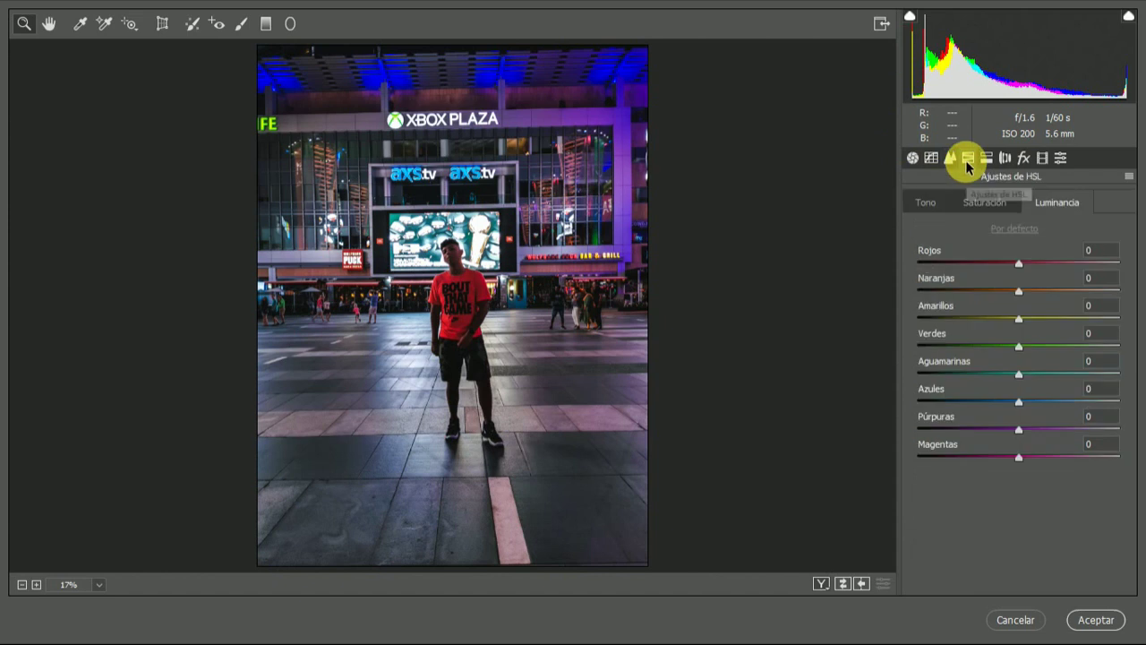
# Set HSL hue to Reds +20, Oranges +22, Yellows -43 and Greens +100.
pyautogui.click(934, 209)
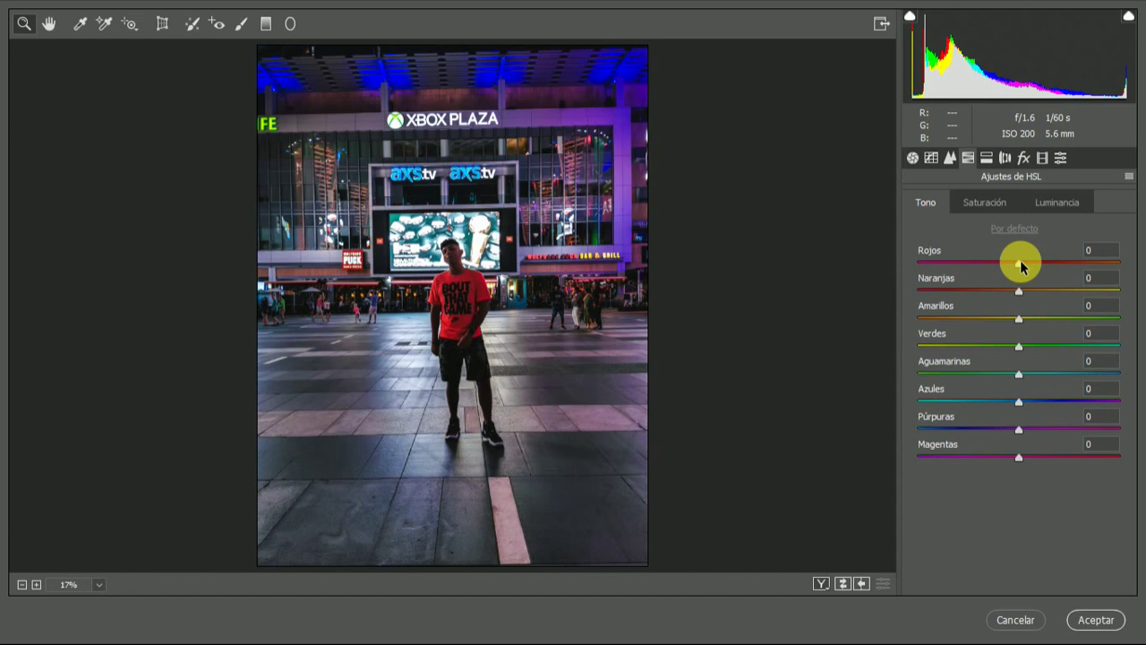
pyautogui.moveTo(1063, 262)
pyautogui.mouseDown()
pyautogui.moveTo(1023, 266)
pyautogui.moveTo(1056, 271)
pyautogui.moveTo(1013, 264)
pyautogui.moveTo(1063, 268)
pyautogui.mouseUp()
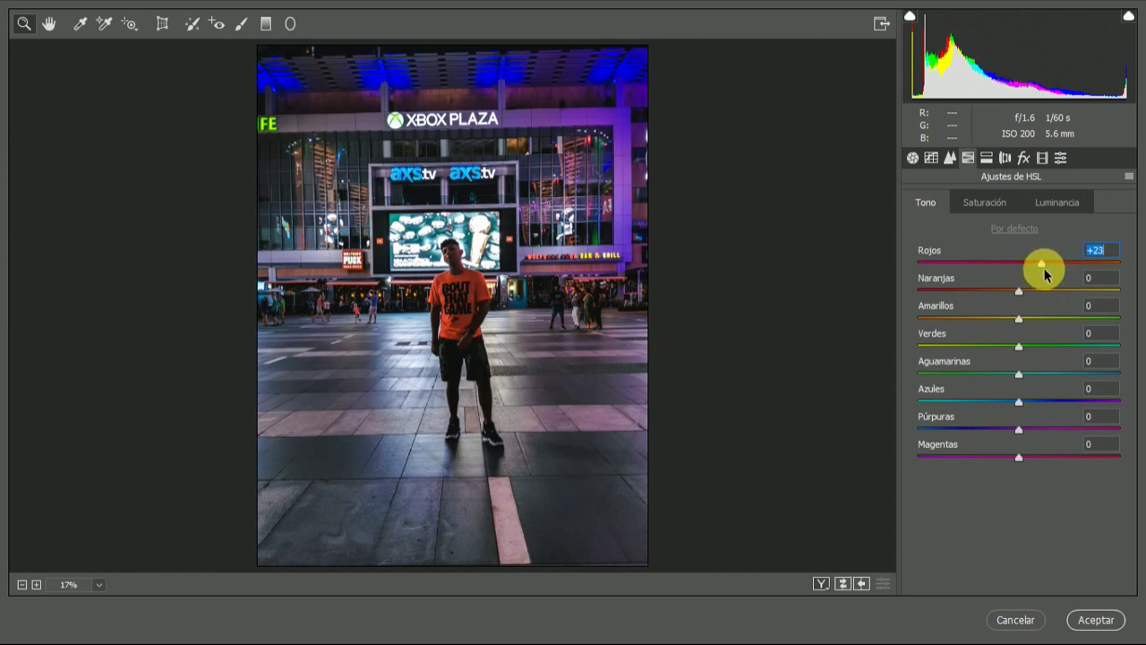
pyautogui.write('20')
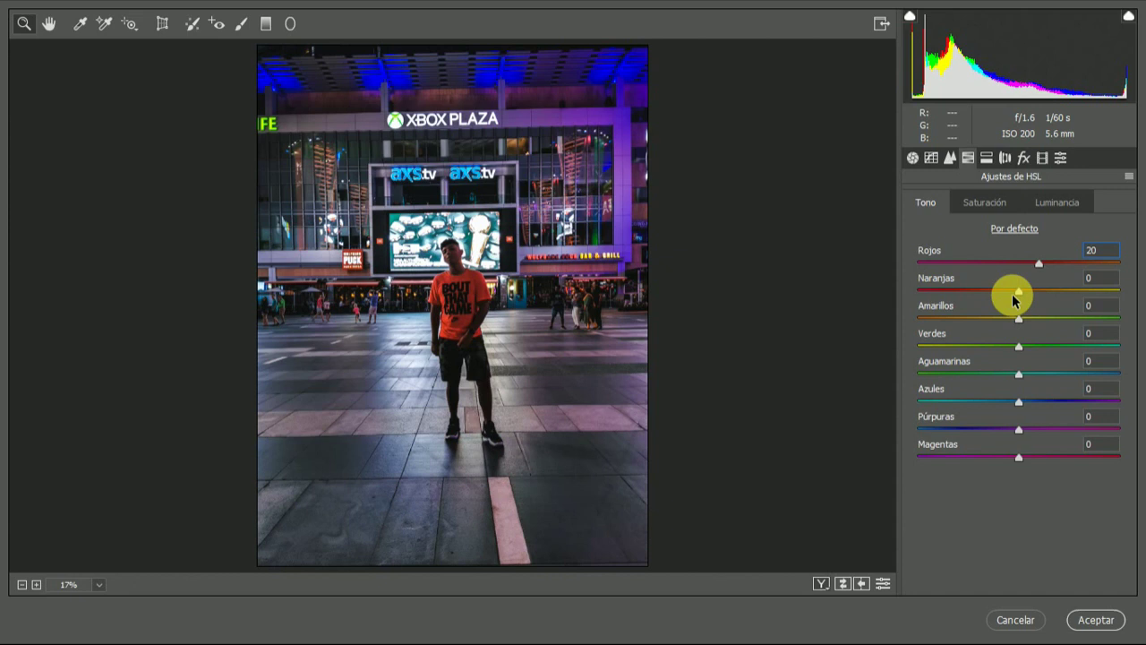
pyautogui.moveTo(1013, 296)
pyautogui.mouseDown()
pyautogui.moveTo(1043, 296)
pyautogui.moveTo(1018, 320)
pyautogui.moveTo(933, 325)
pyautogui.moveTo(1084, 327)
pyautogui.moveTo(959, 327)
pyautogui.moveTo(976, 324)
pyautogui.mouseUp()
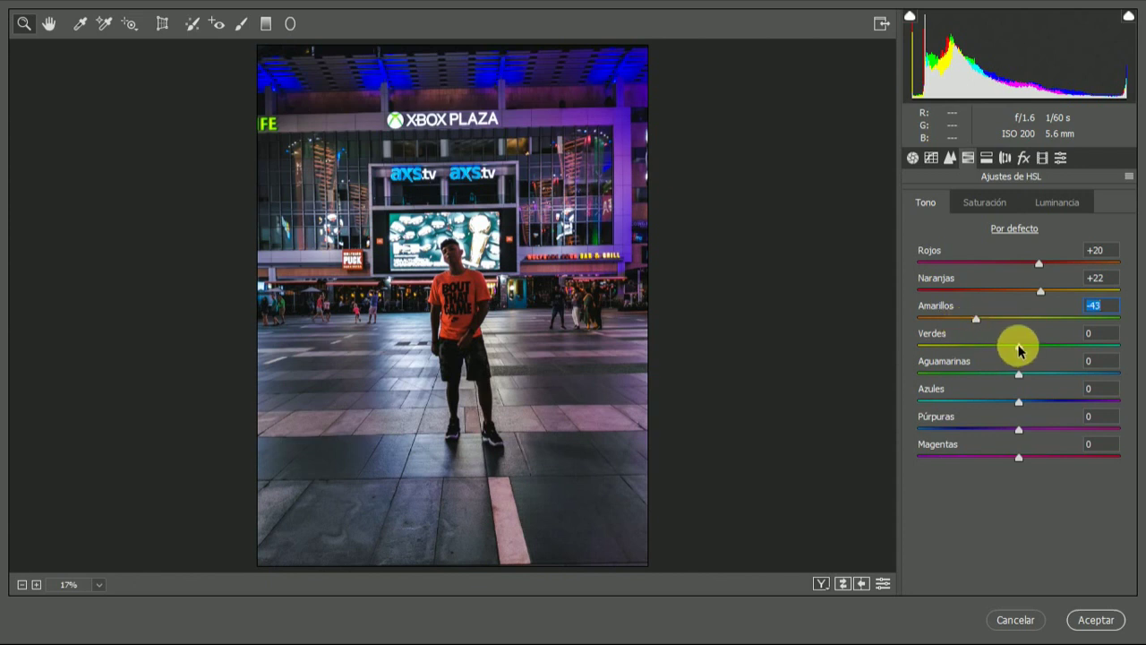
pyautogui.moveTo(1018, 349)
pyautogui.mouseDown()
pyautogui.moveTo(1108, 349)
pyautogui.moveTo(1056, 340)
pyautogui.moveTo(1130, 356)
pyautogui.mouseUp()
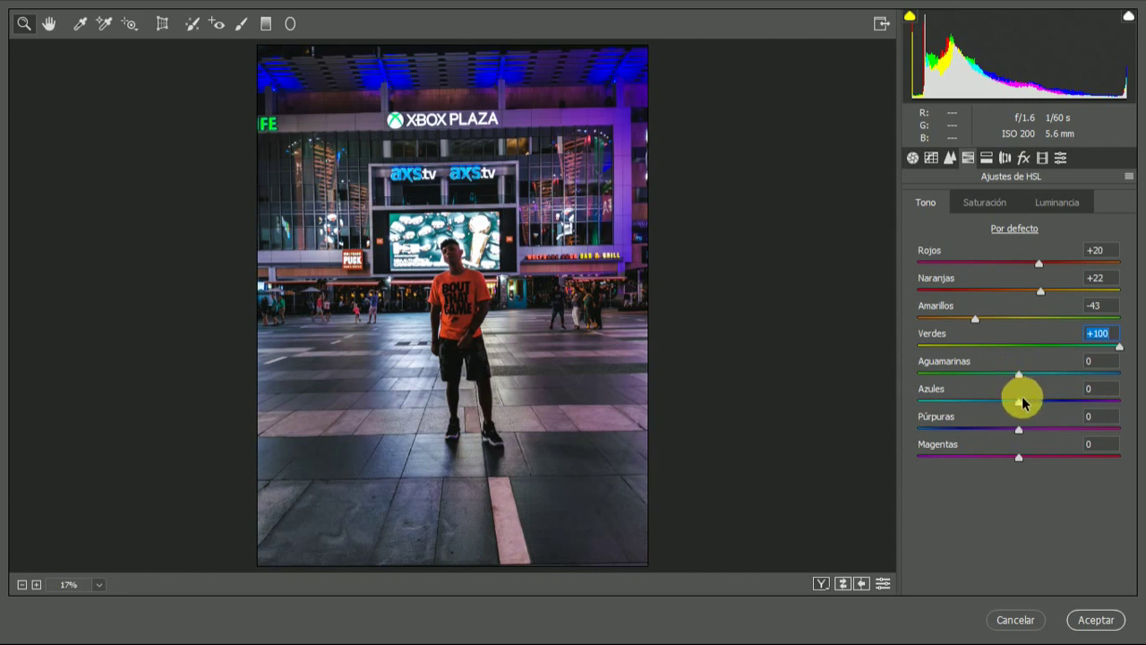
# Set HSL saturation: Reds +7, Oranges +12, Yellows +100, Greens -96, Aquas -38, Blues -48, Purples -55, Magentas -82.
pyautogui.click(985, 202)
pyautogui.moveTo(1025, 263)
pyautogui.mouseDown()
pyautogui.moveTo(1060, 266)
pyautogui.moveTo(1027, 291)
pyautogui.moveTo(1050, 307)
pyautogui.mouseUp()
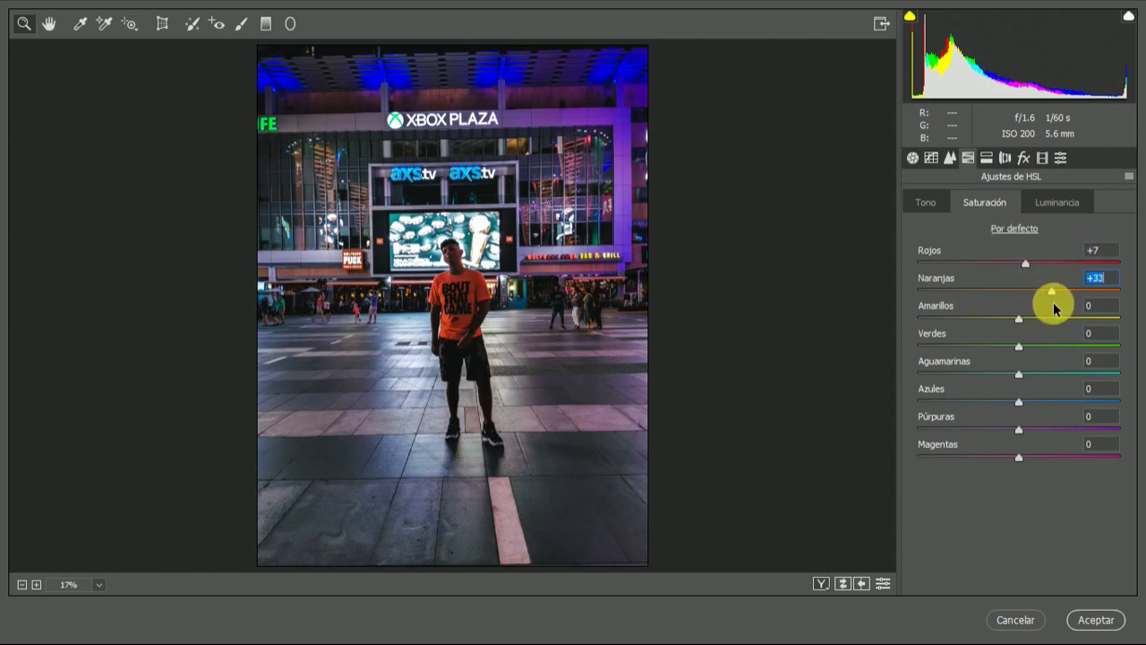
pyautogui.moveTo(1028, 299)
pyautogui.mouseDown()
pyautogui.moveTo(1022, 317)
pyautogui.moveTo(1069, 328)
pyautogui.moveTo(1029, 330)
pyautogui.moveTo(1120, 328)
pyautogui.mouseUp()
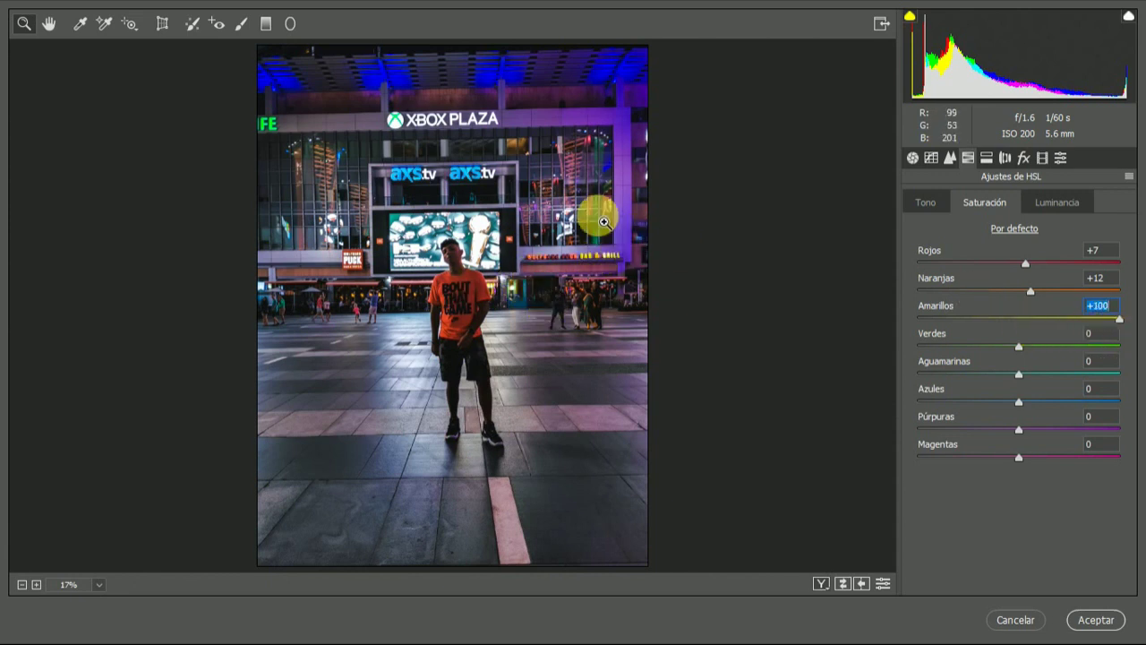
pyautogui.moveTo(1017, 347)
pyautogui.mouseDown()
pyautogui.moveTo(1045, 348)
pyautogui.moveTo(939, 346)
pyautogui.moveTo(1113, 346)
pyautogui.moveTo(897, 345)
pyautogui.mouseUp()
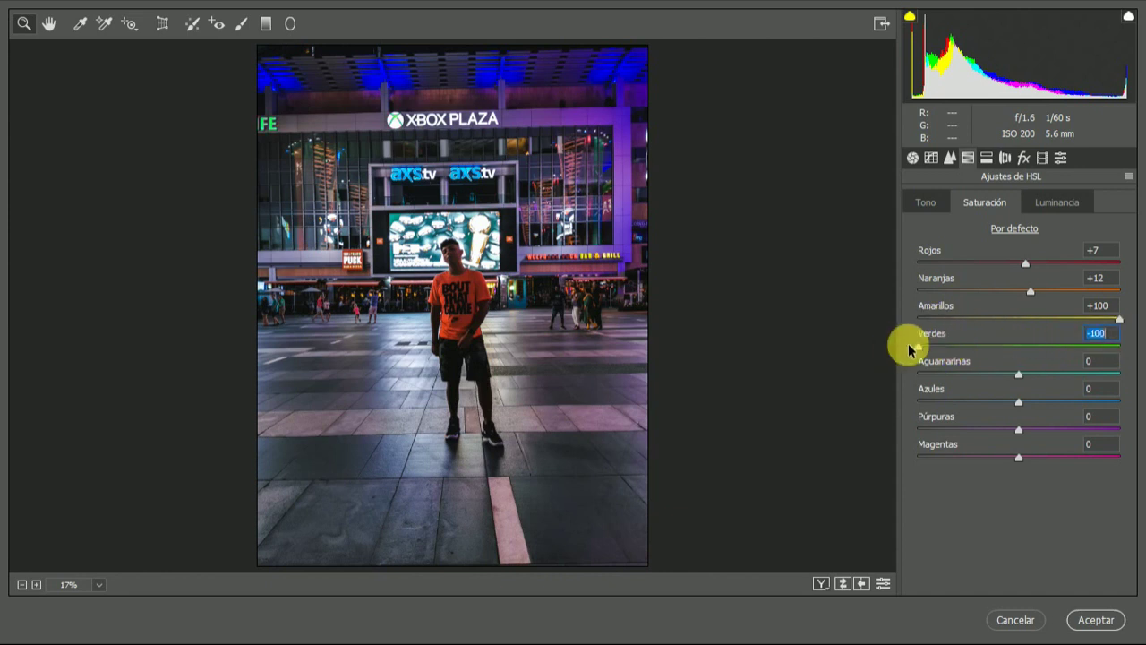
pyautogui.moveTo(940, 343); pyautogui.dragTo(924, 346)
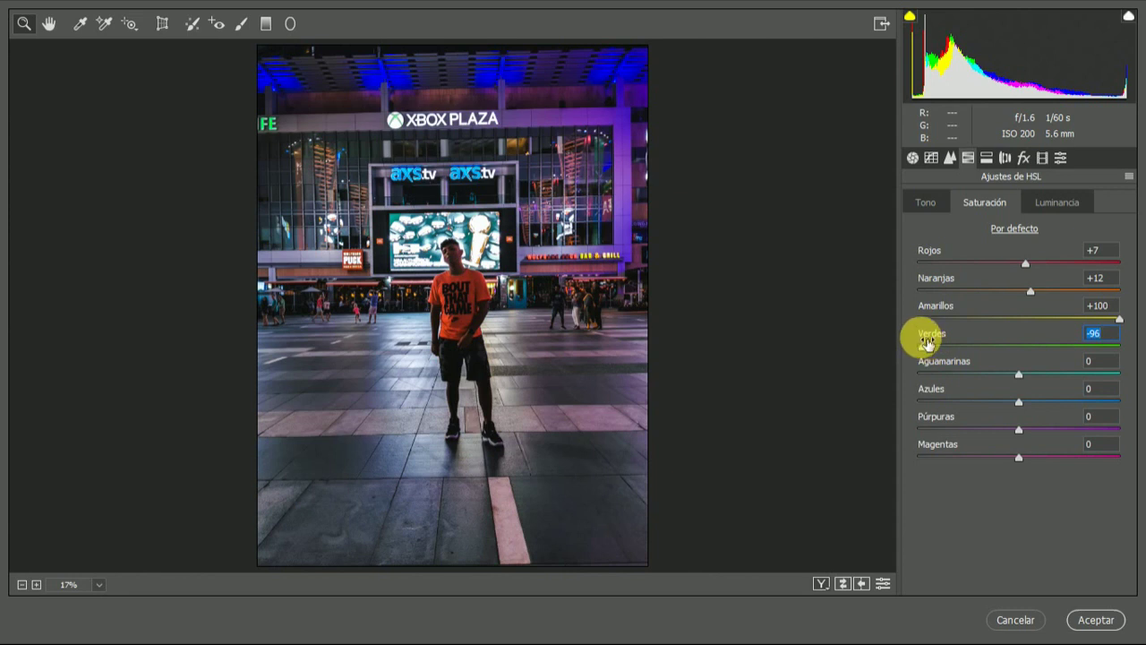
pyautogui.moveTo(1017, 376)
pyautogui.mouseDown()
pyautogui.moveTo(976, 372)
pyautogui.moveTo(1000, 408)
pyautogui.mouseUp()
pyautogui.moveTo(1018, 430); pyautogui.dragTo(937, 455)
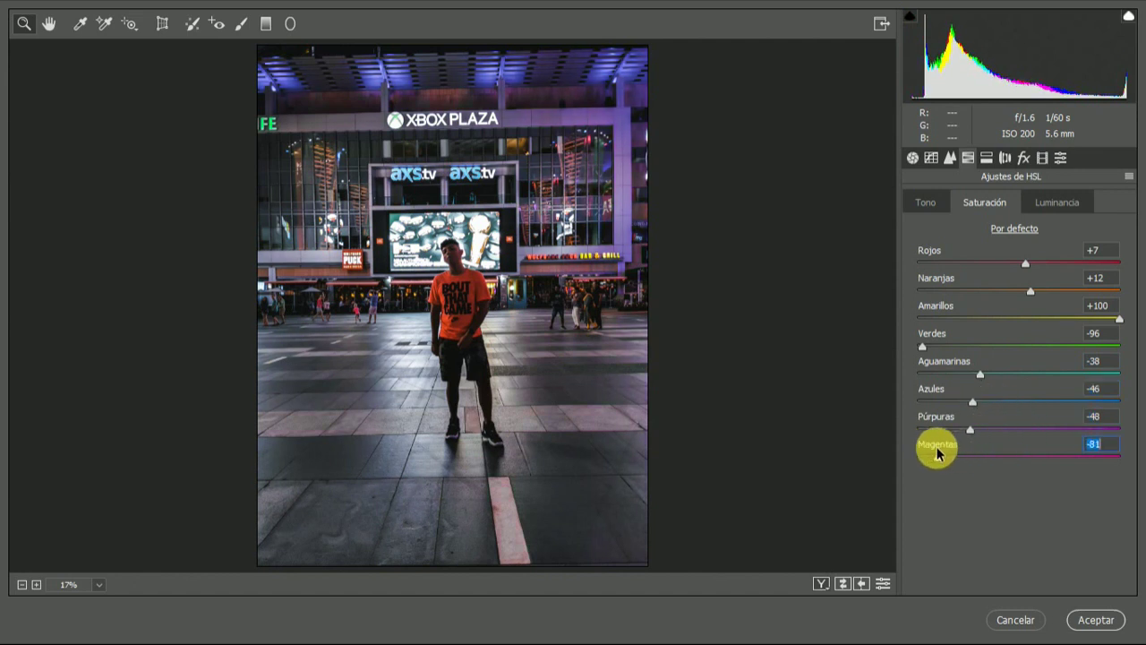
pyautogui.click(843, 583)
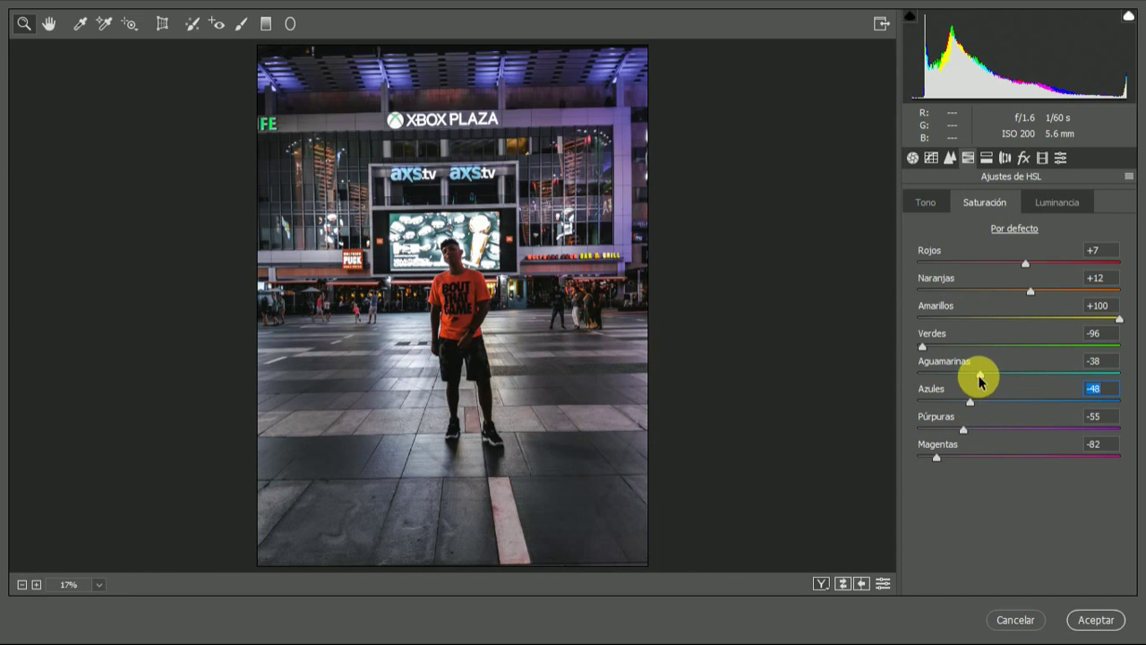
# Set HSL luminance to Reds +37, Oranges +29 and Greens +21, and pull Aquas down.
pyautogui.click(1043, 202)
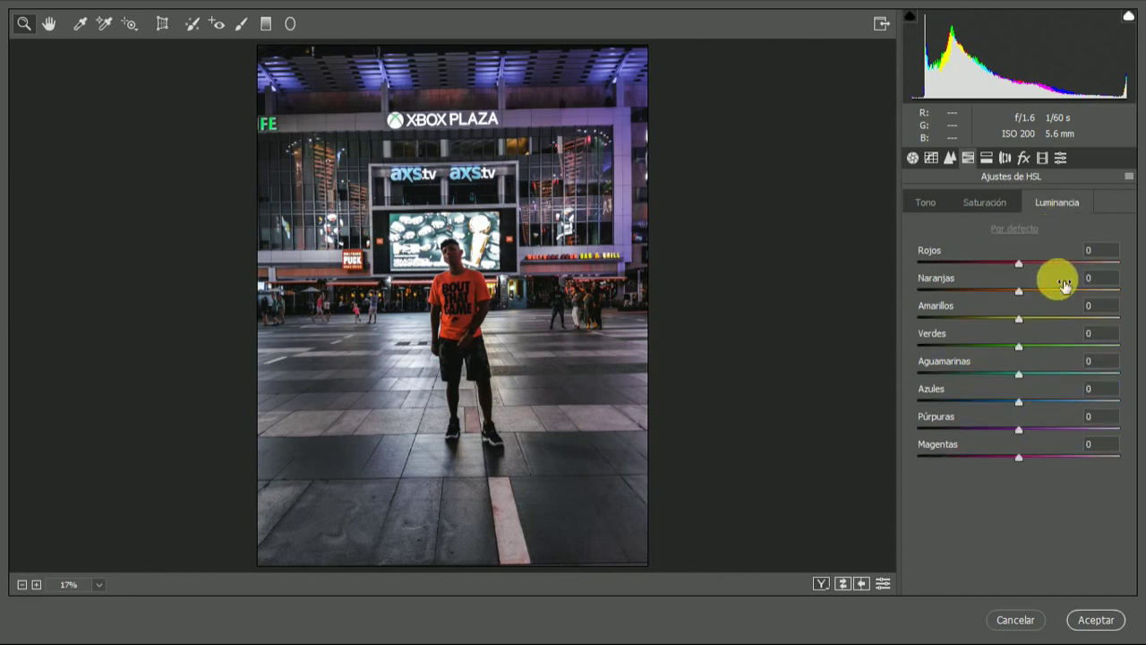
pyautogui.moveTo(1030, 264)
pyautogui.mouseDown()
pyautogui.moveTo(1063, 264)
pyautogui.moveTo(1069, 289)
pyautogui.moveTo(1044, 292)
pyautogui.moveTo(1069, 267)
pyautogui.mouseUp()
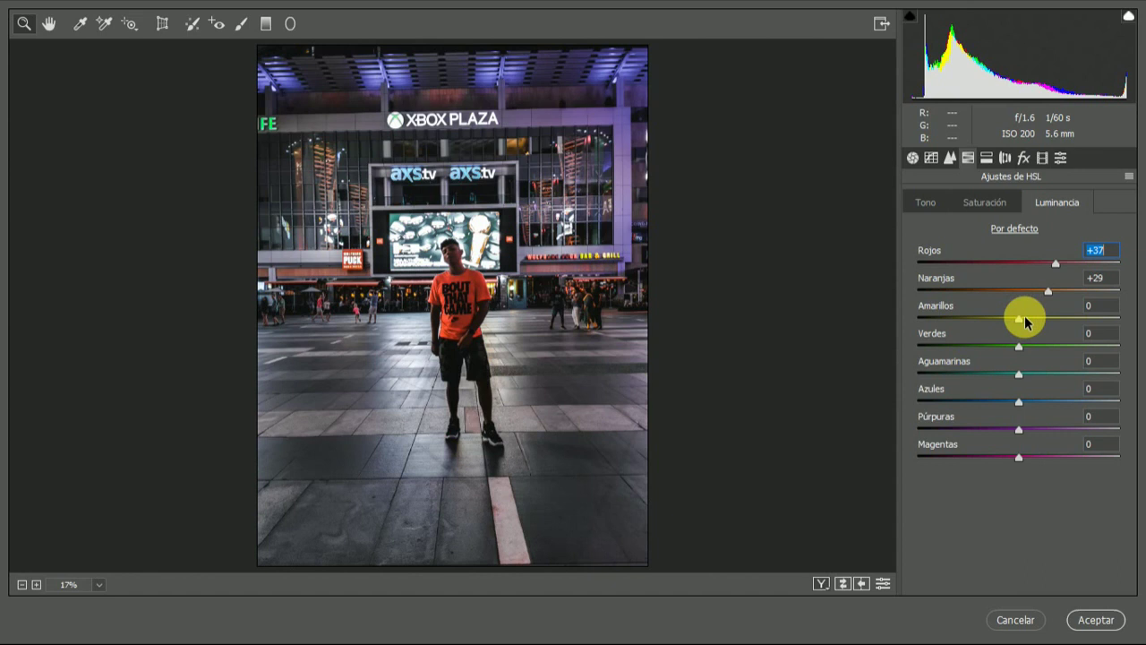
pyautogui.moveTo(1021, 349)
pyautogui.mouseDown()
pyautogui.moveTo(951, 353)
pyautogui.moveTo(1048, 350)
pyautogui.moveTo(1056, 366)
pyautogui.mouseUp()
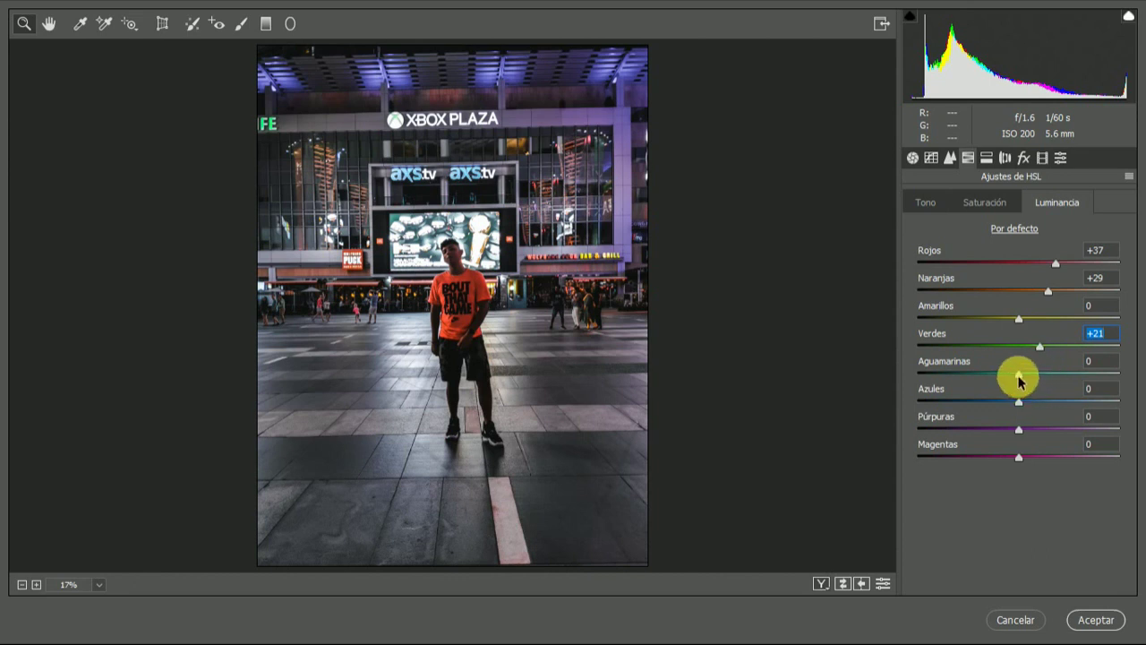
pyautogui.moveTo(1021, 378)
pyautogui.mouseDown()
pyautogui.moveTo(913, 364)
pyautogui.moveTo(1048, 366)
pyautogui.moveTo(882, 368)
pyautogui.moveTo(1064, 373)
pyautogui.moveTo(944, 378)
pyautogui.moveTo(970, 378)
pyautogui.mouseUp()
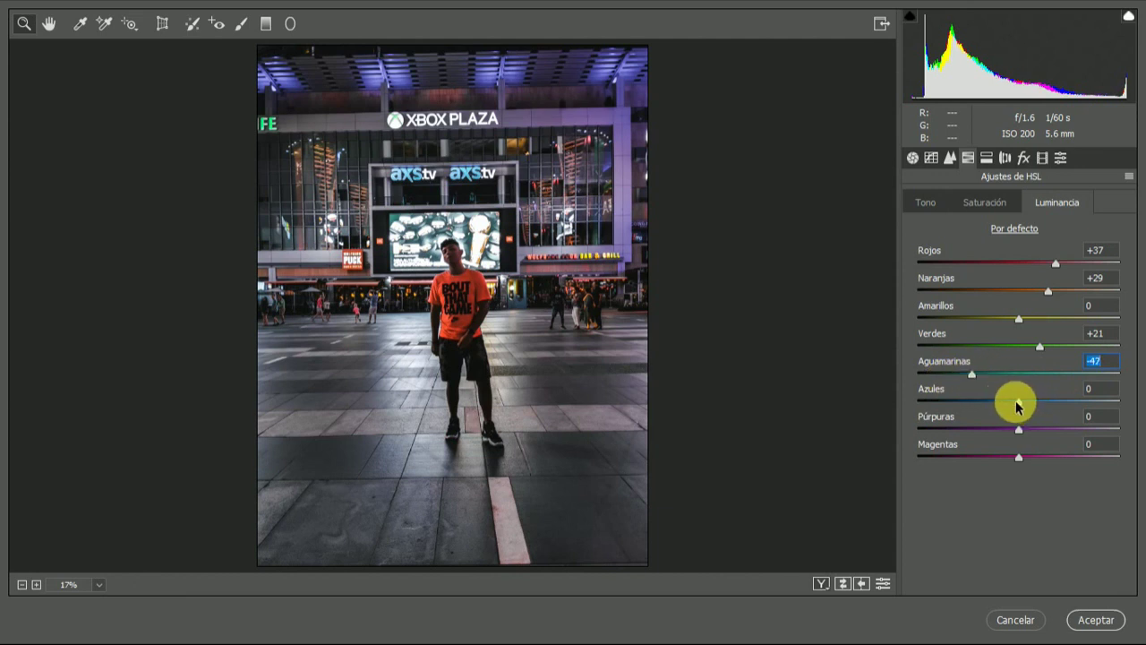
# Split-tone highlights at hue 4, saturation 7 and shadows at hue 10, saturation 10, then compare before/after.
pyautogui.click(986, 159)
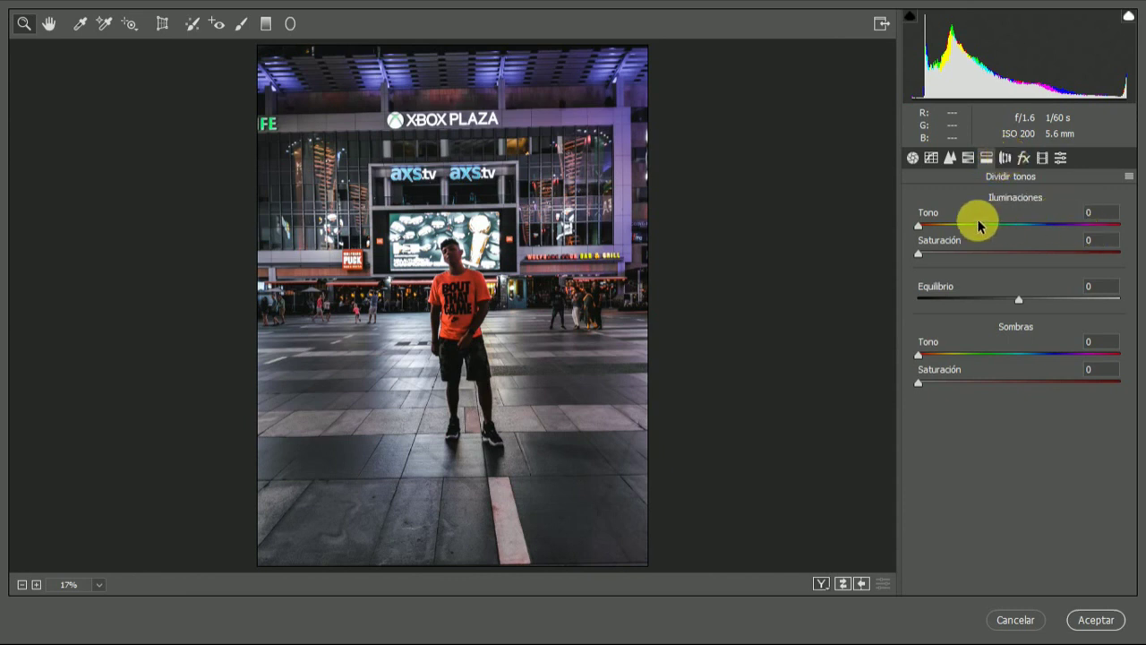
pyautogui.moveTo(983, 227)
pyautogui.mouseDown()
pyautogui.moveTo(1075, 229)
pyautogui.moveTo(920, 226)
pyautogui.mouseUp()
pyautogui.moveTo(1008, 256)
pyautogui.mouseDown()
pyautogui.moveTo(926, 265)
pyautogui.moveTo(936, 269)
pyautogui.mouseUp()
pyautogui.press('Down')
pyautogui.press('Down')
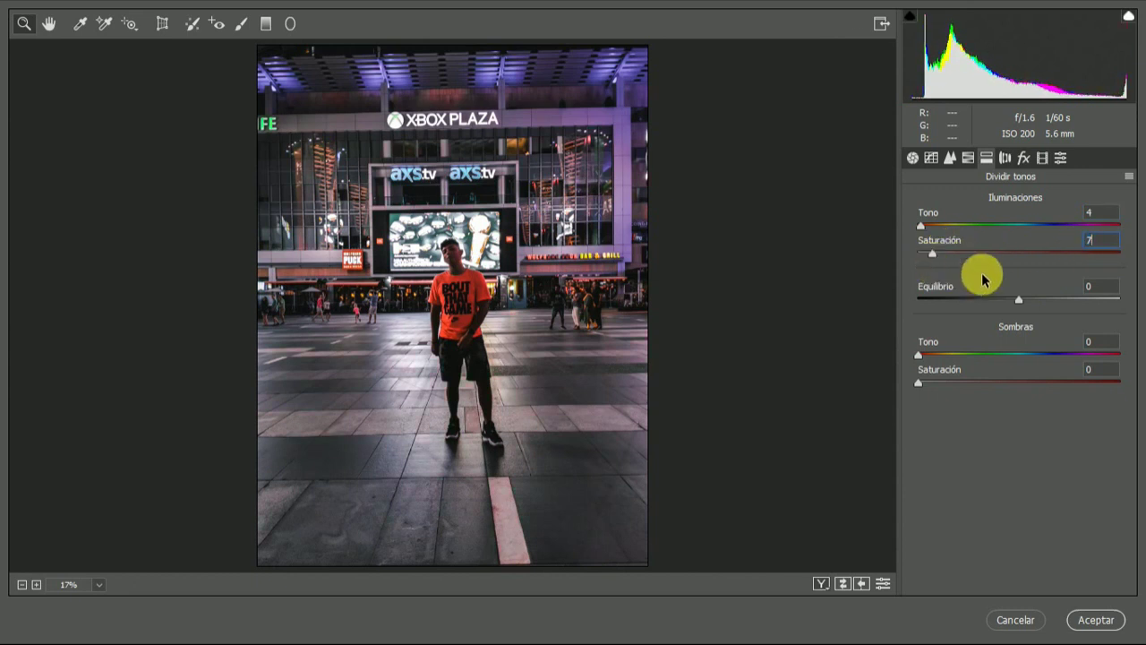
pyautogui.moveTo(973, 359)
pyautogui.mouseDown()
pyautogui.moveTo(916, 348)
pyautogui.moveTo(985, 358)
pyautogui.moveTo(933, 356)
pyautogui.mouseUp()
pyautogui.write('10')
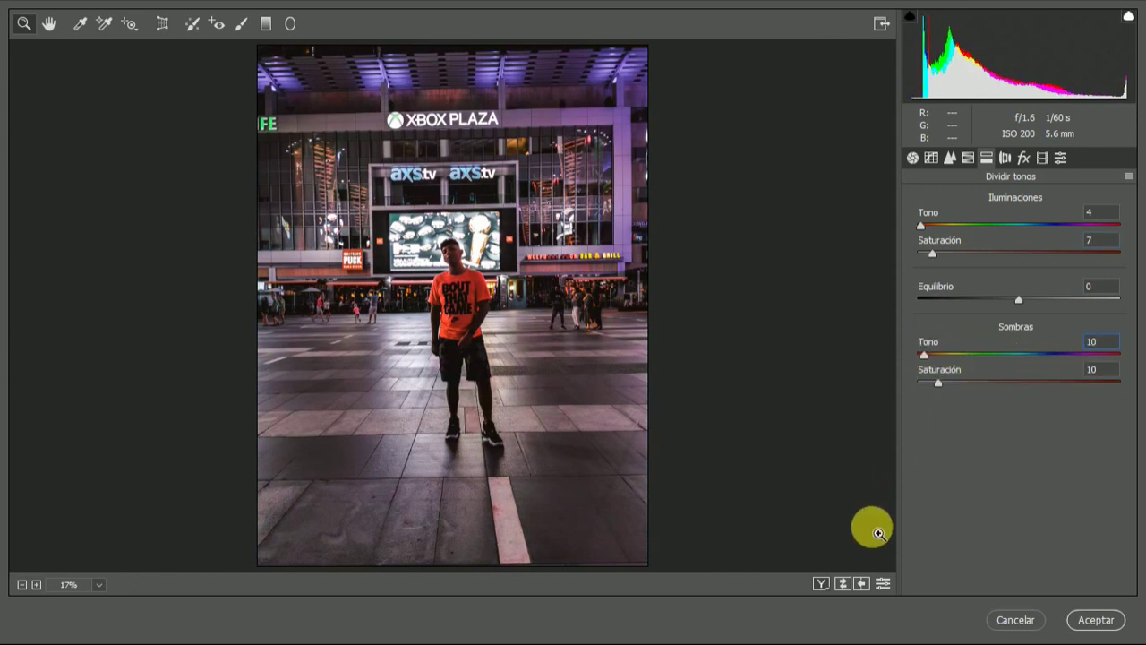
pyautogui.click(843, 584)
pyautogui.click(843, 586)
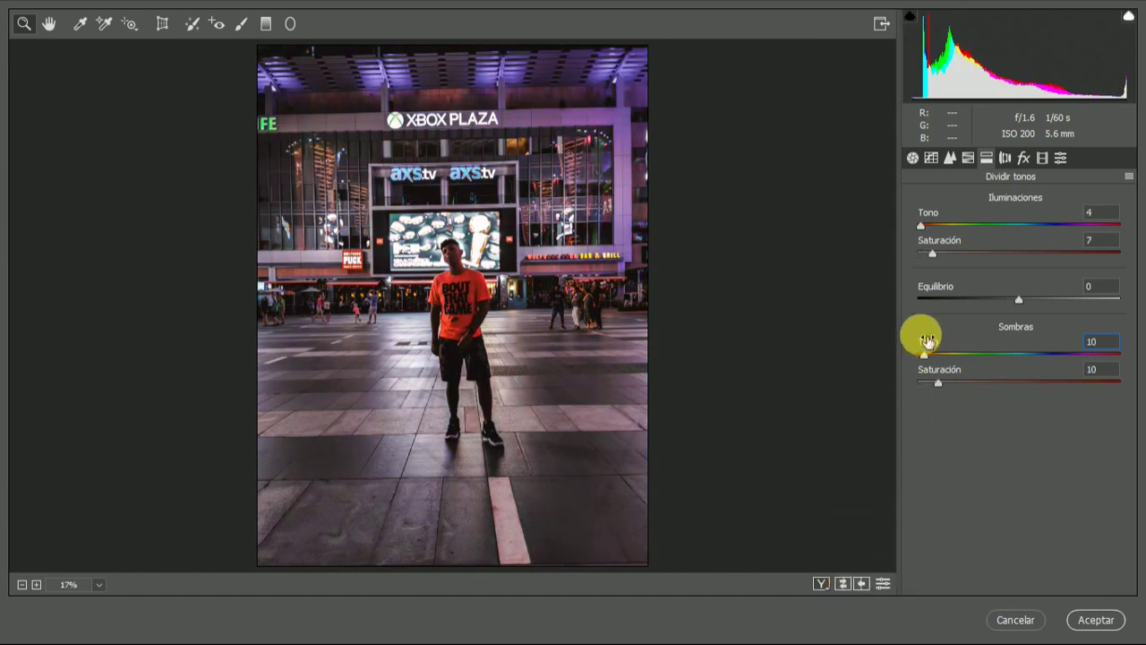
# Set lens Distortion amount to about +32, comparing against the uncorrected photo.
pyautogui.click(1004, 158)
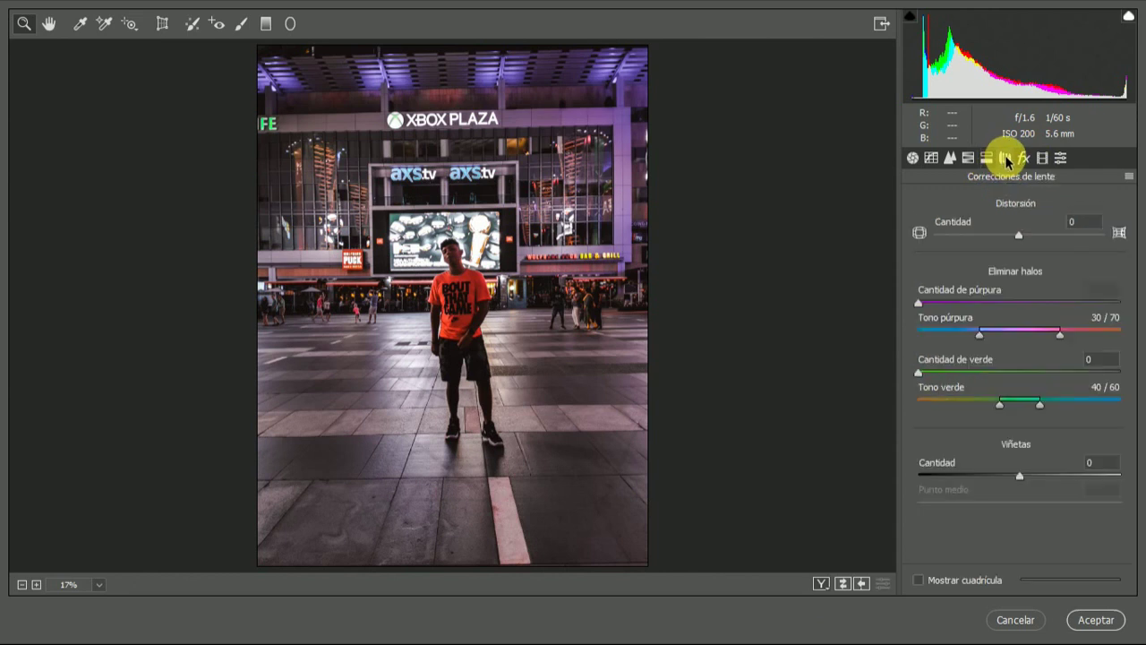
pyautogui.moveTo(1019, 240); pyautogui.dragTo(1047, 238)
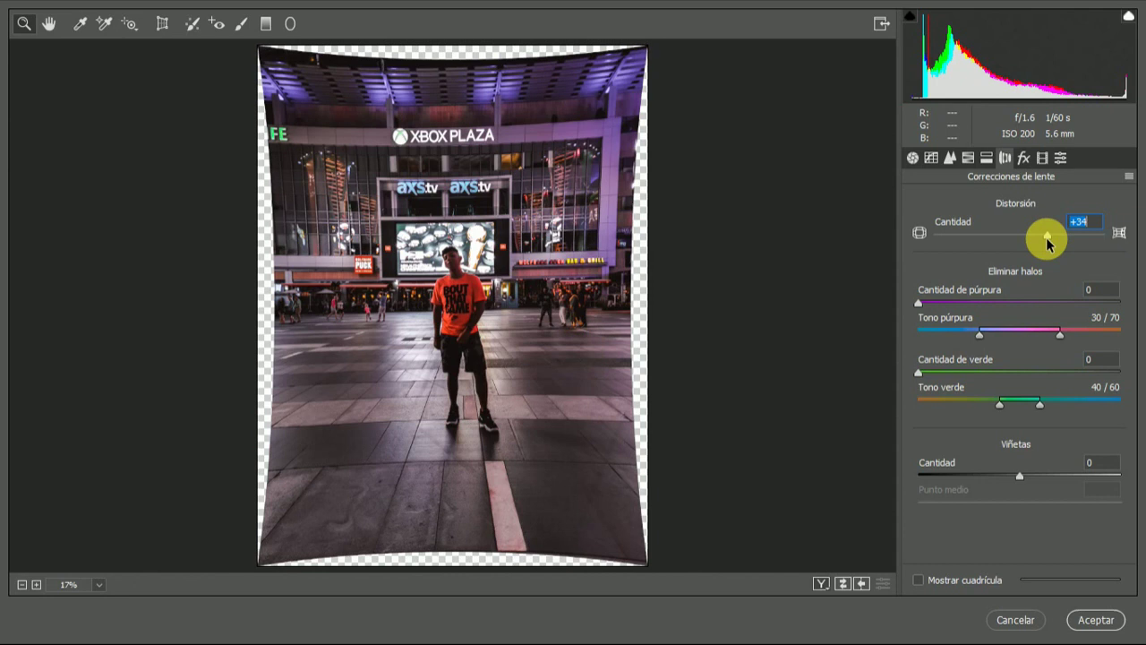
pyautogui.click(852, 583)
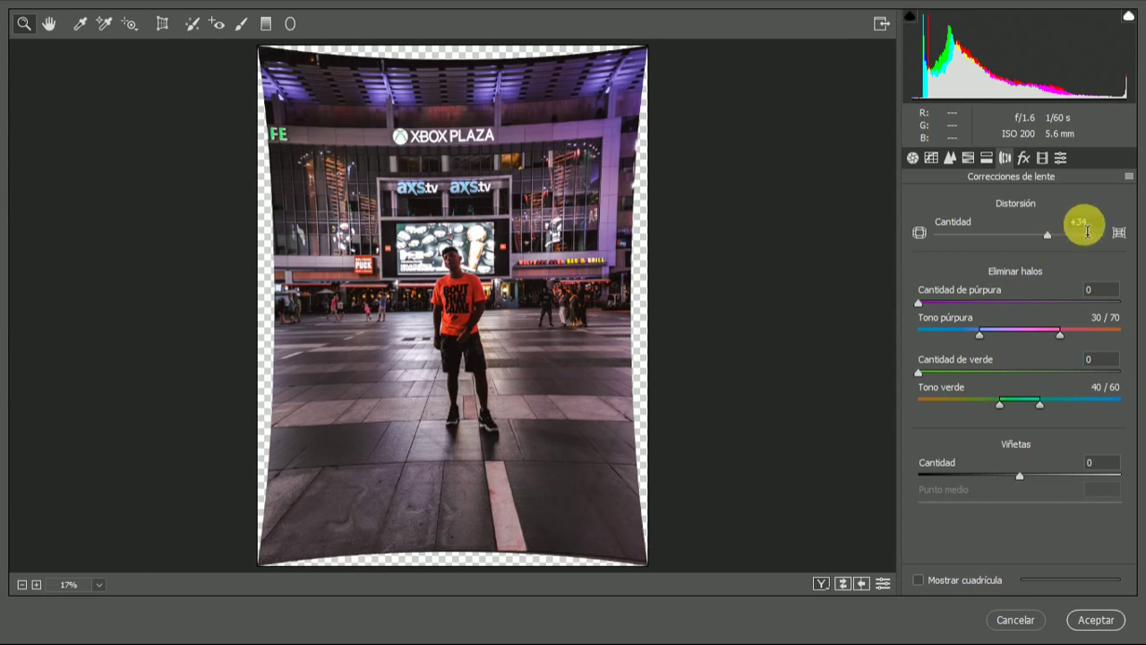
pyautogui.moveTo(1045, 236); pyautogui.dragTo(1044, 238)
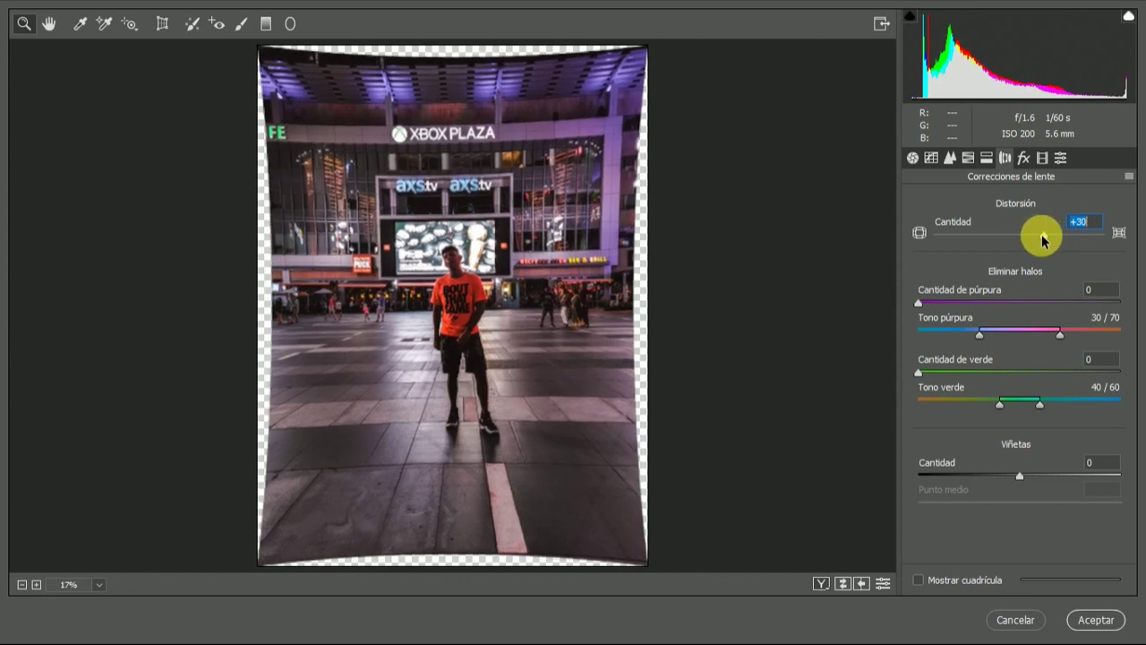
pyautogui.click(852, 583)
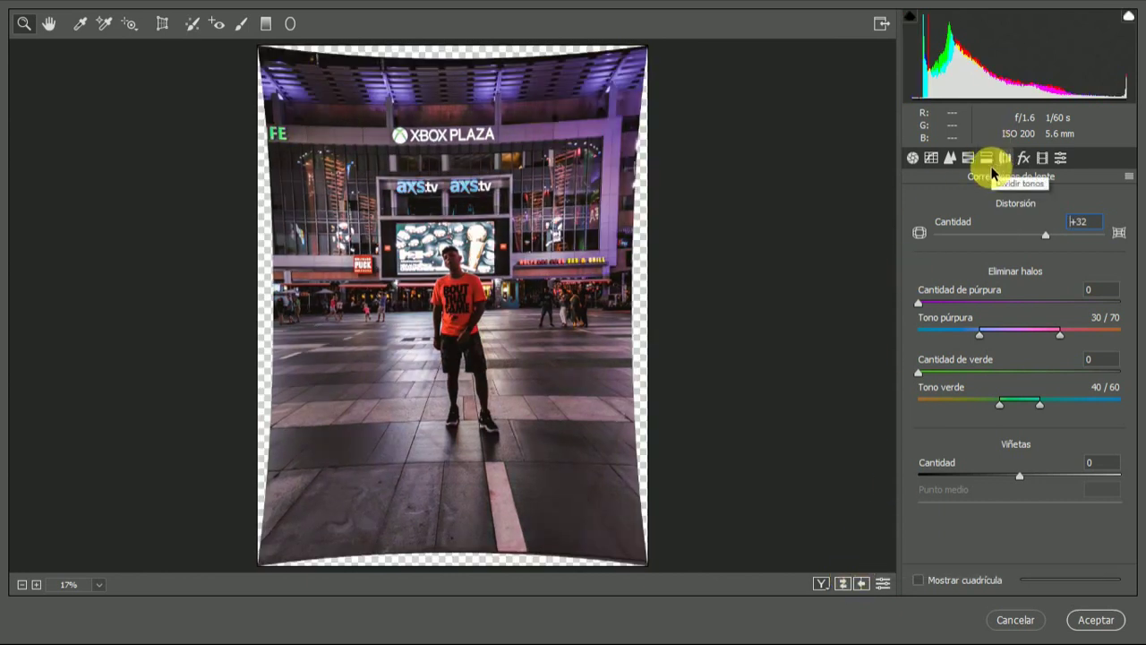
# Try the Effects grain slider, leaving grain at 0, and bring up Calibration settings.
pyautogui.click(1023, 158)
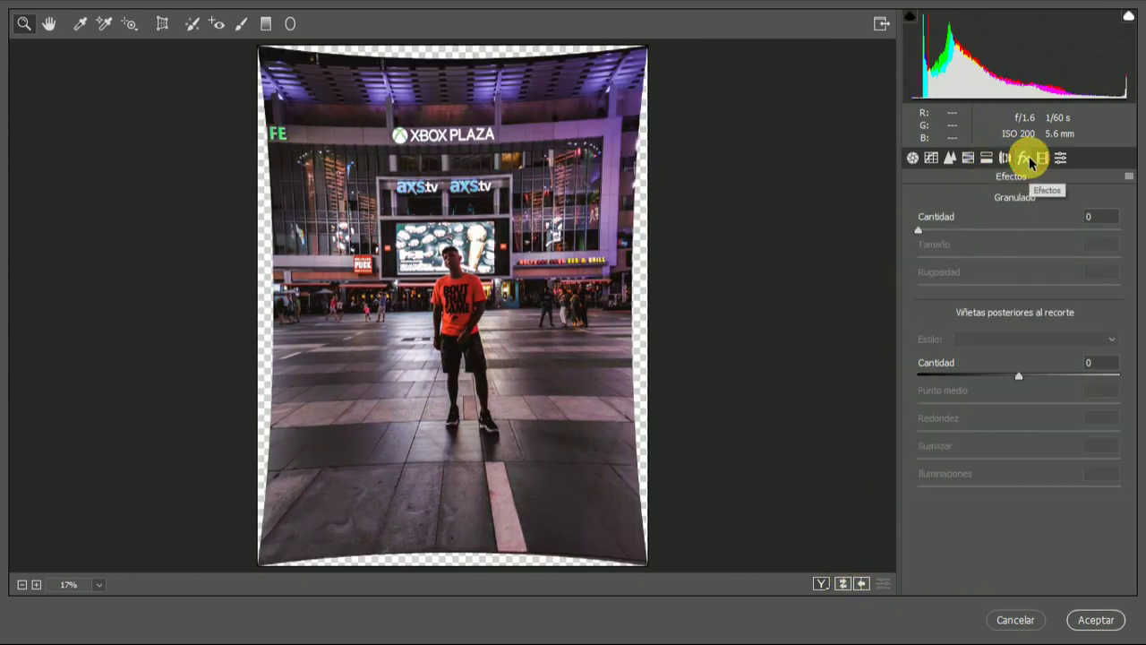
pyautogui.moveTo(918, 235)
pyautogui.mouseDown()
pyautogui.moveTo(930, 235)
pyautogui.moveTo(900, 236)
pyautogui.mouseUp()
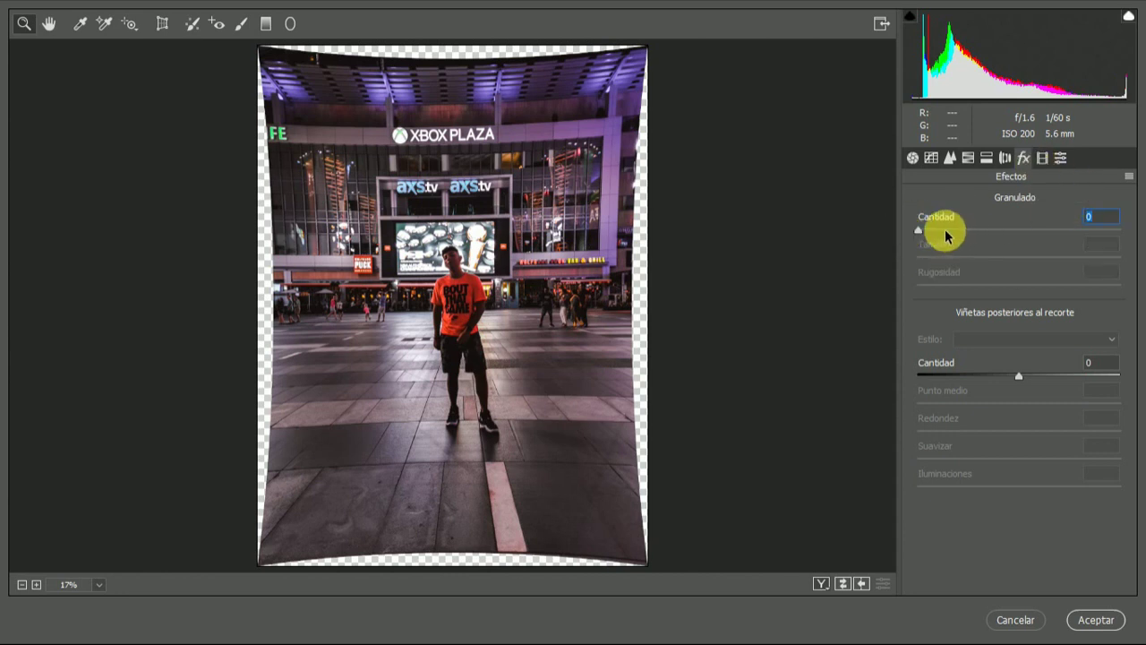
pyautogui.click(1042, 158)
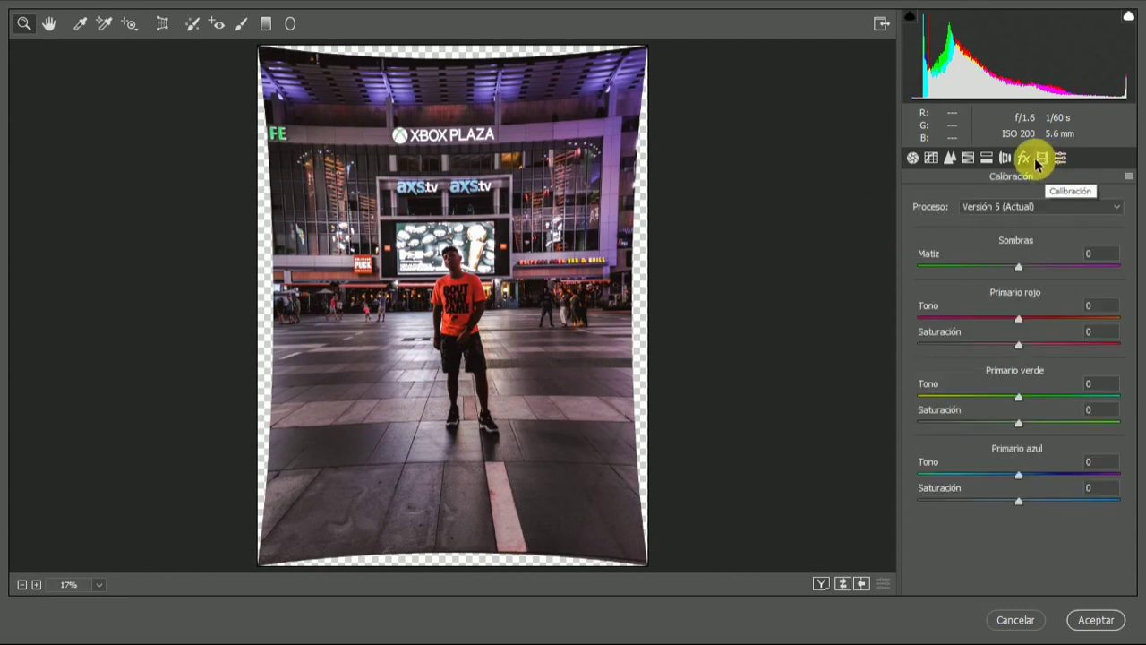
# In Calibration, shift the red primary hue and push the green primary hue to +100 with slightly raised saturation.
pyautogui.click(1042, 159)
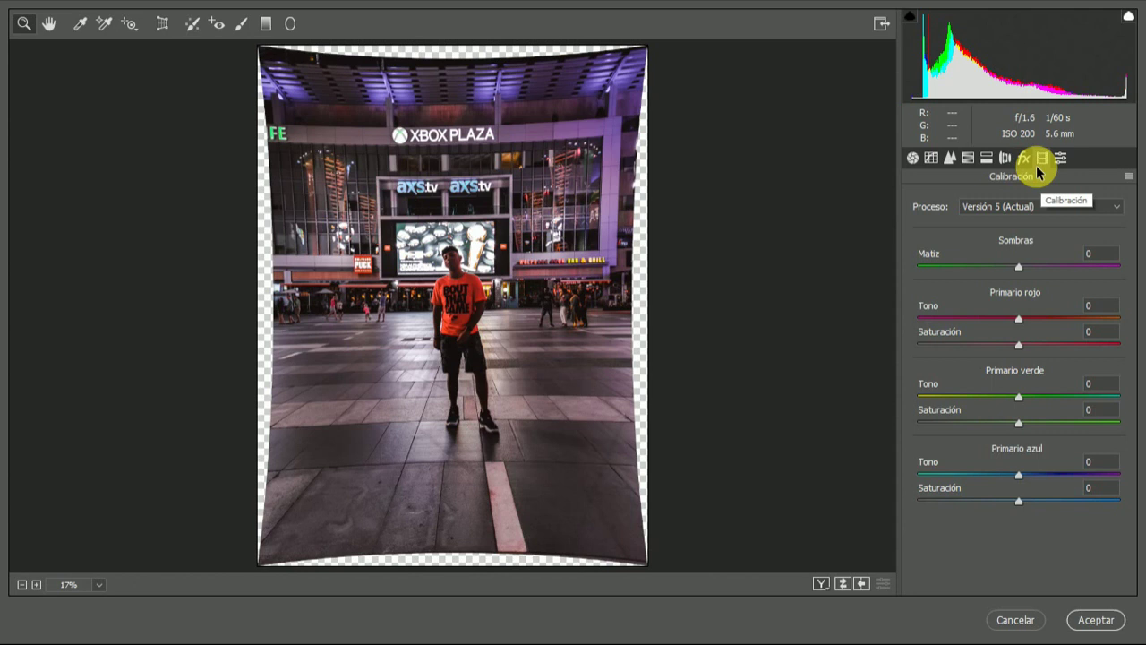
pyautogui.moveTo(1049, 317); pyautogui.dragTo(1075, 317)
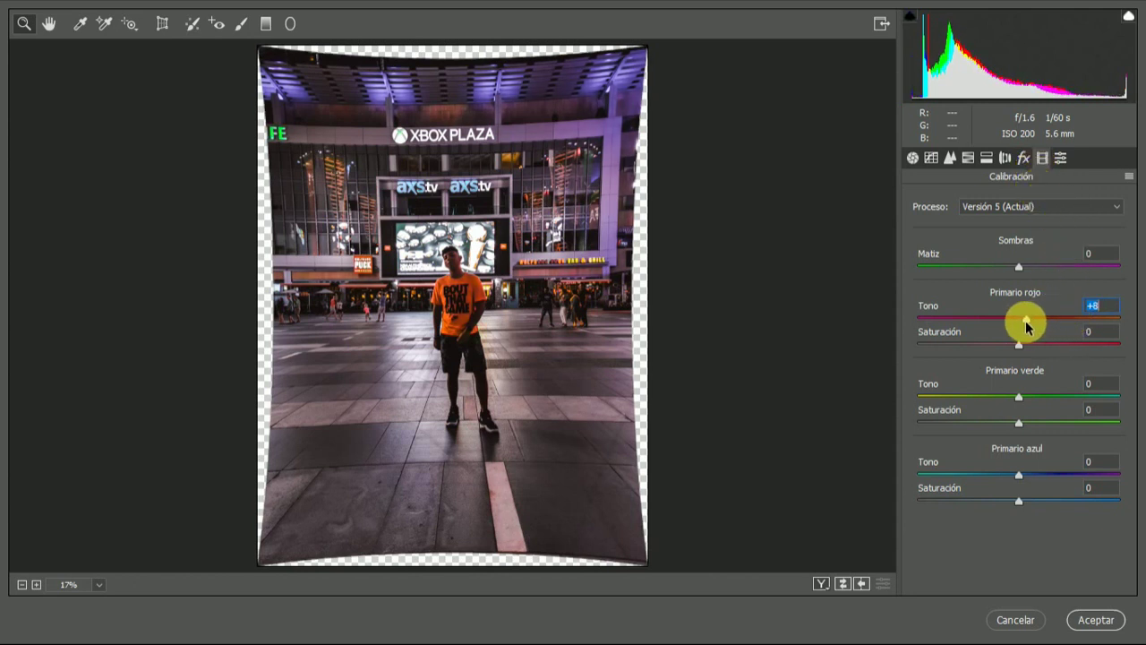
pyautogui.moveTo(1075, 317)
pyautogui.mouseDown()
pyautogui.moveTo(1056, 318)
pyautogui.moveTo(1015, 356)
pyautogui.mouseUp()
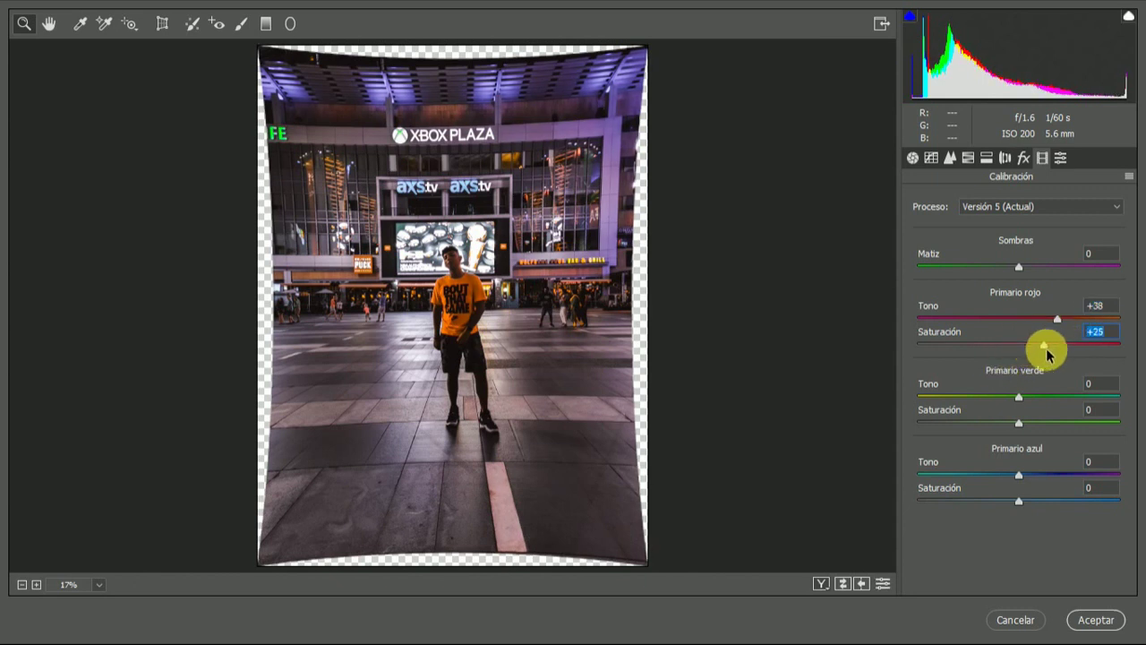
pyautogui.moveTo(1017, 396)
pyautogui.mouseDown()
pyautogui.moveTo(967, 410)
pyautogui.moveTo(1092, 412)
pyautogui.mouseUp()
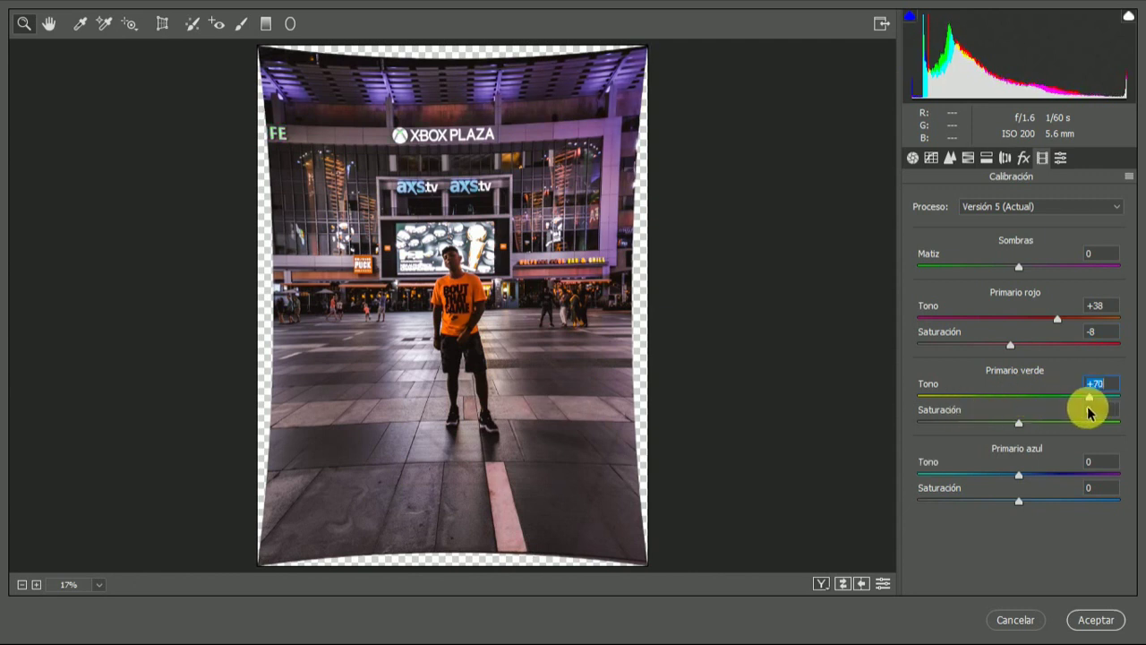
pyautogui.moveTo(1089, 412)
pyautogui.mouseDown()
pyautogui.moveTo(1097, 407)
pyautogui.moveTo(1049, 410)
pyautogui.moveTo(1127, 416)
pyautogui.mouseUp()
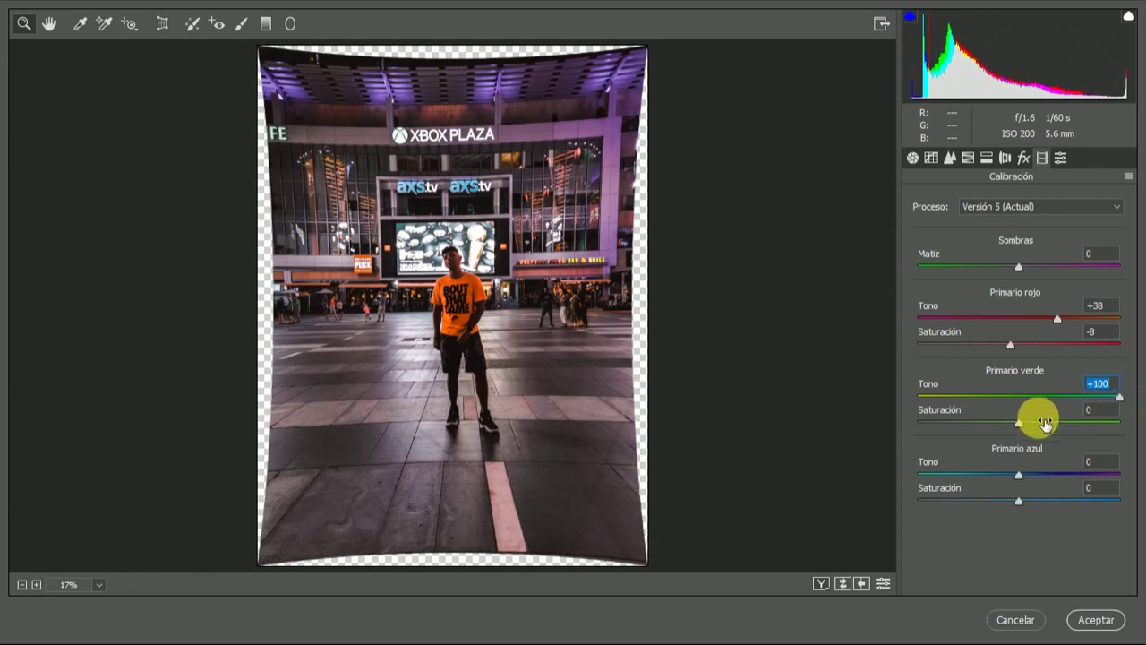
pyautogui.moveTo(1019, 424)
pyautogui.mouseDown()
pyautogui.moveTo(1000, 422)
pyautogui.moveTo(1045, 431)
pyautogui.moveTo(1034, 427)
pyautogui.mouseUp()
# Set the blue primary hue to -100, then finalize the red primary at hue +53, saturation -20.
pyautogui.moveTo(1019, 475); pyautogui.dragTo(899, 467)
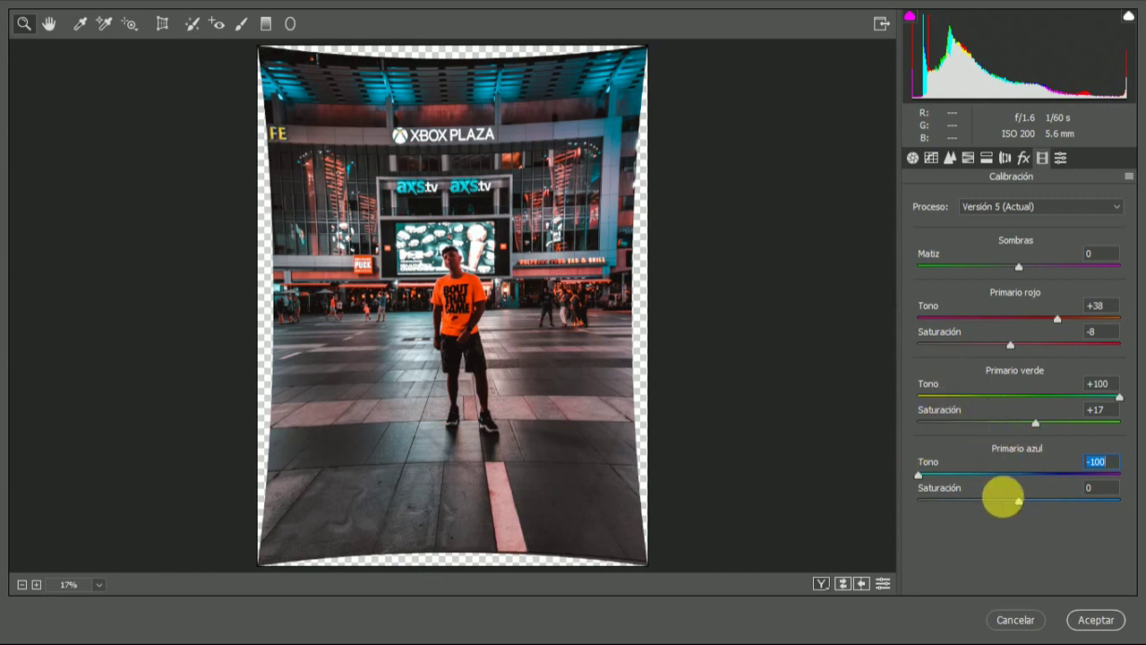
pyautogui.moveTo(1011, 504); pyautogui.dragTo(1031, 507)
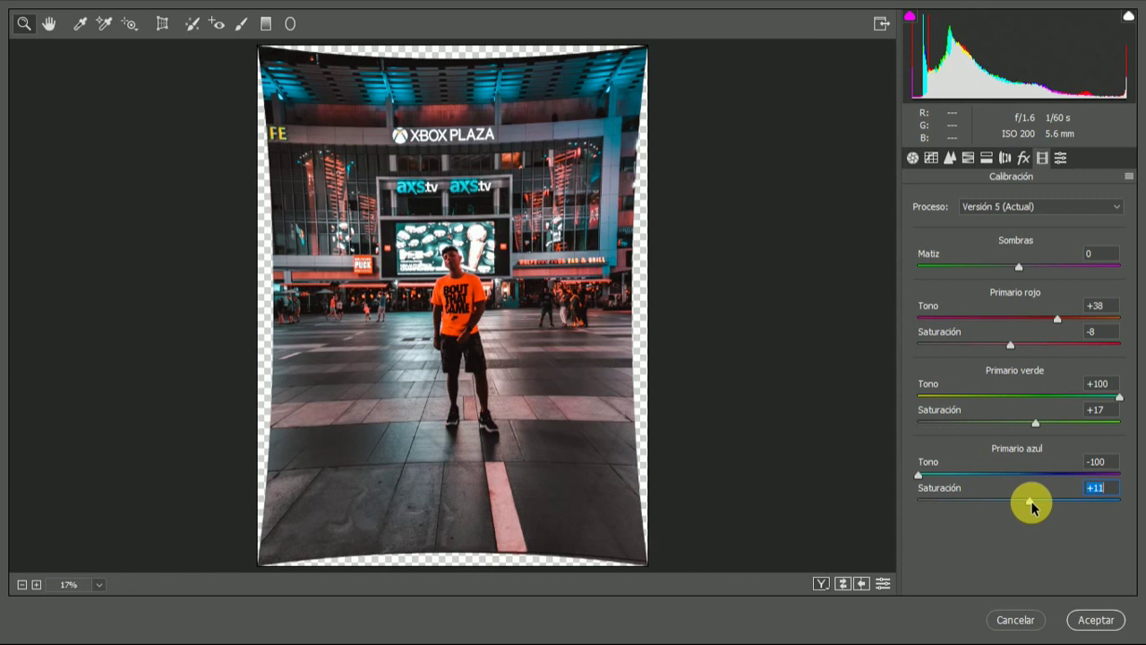
pyautogui.click(840, 583)
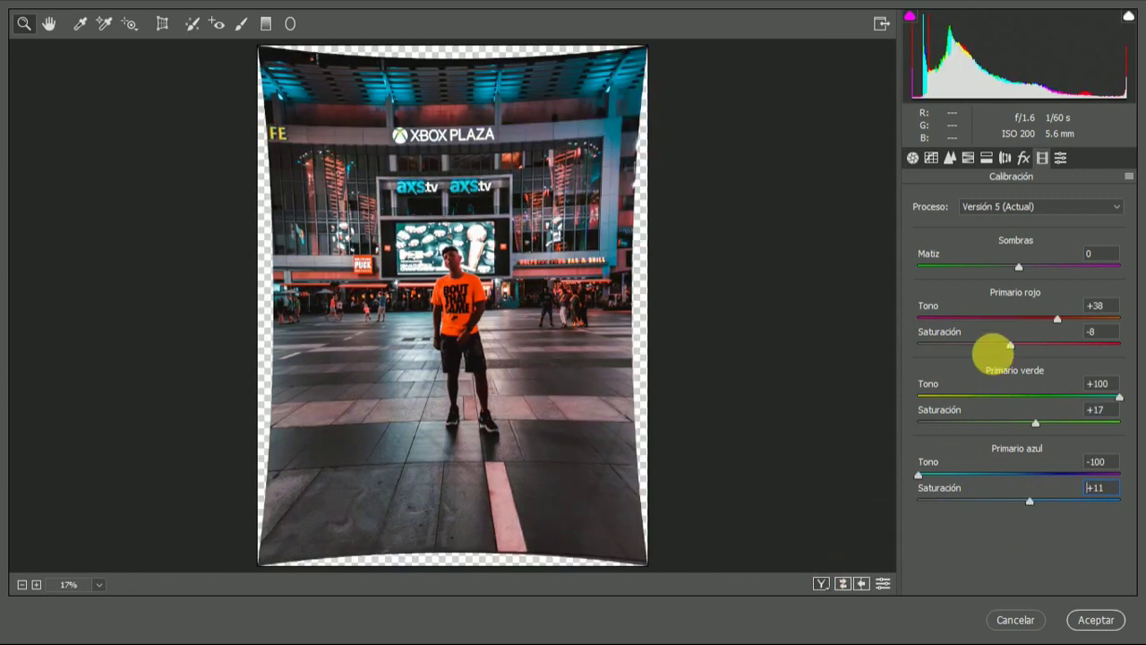
pyautogui.moveTo(1055, 323); pyautogui.dragTo(1071, 319)
pyautogui.moveTo(1010, 345); pyautogui.dragTo(998, 345)
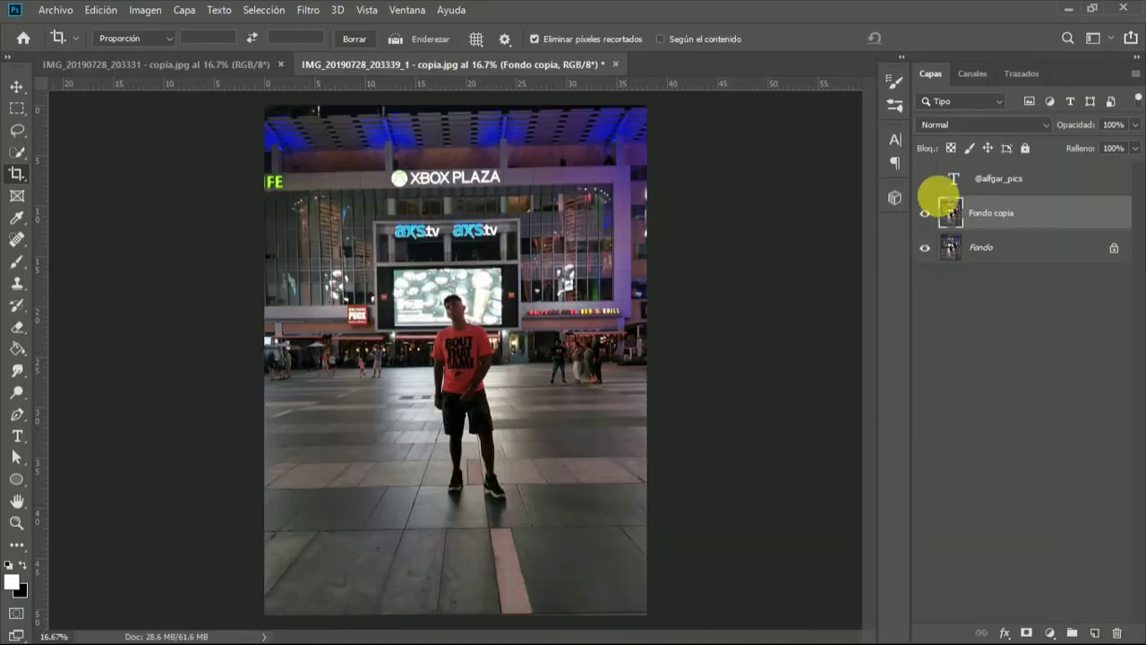
# Hide the original Fondo layer and start a crop rotated about 1.3° to straighten the plaza.
pyautogui.click(928, 215)
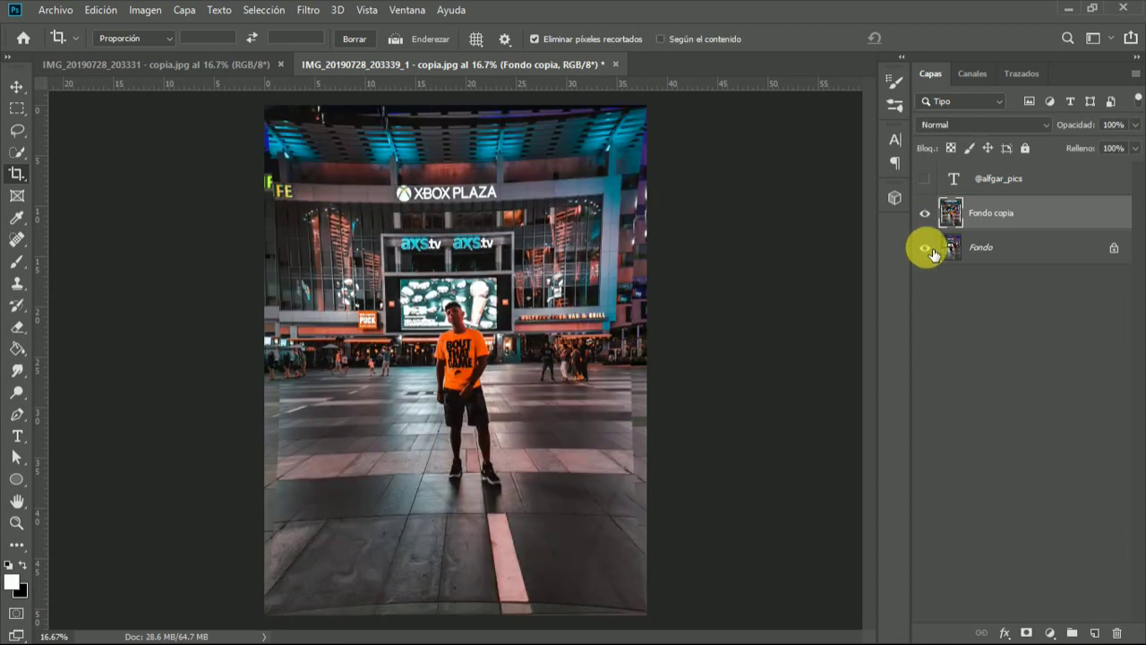
pyautogui.click(932, 254)
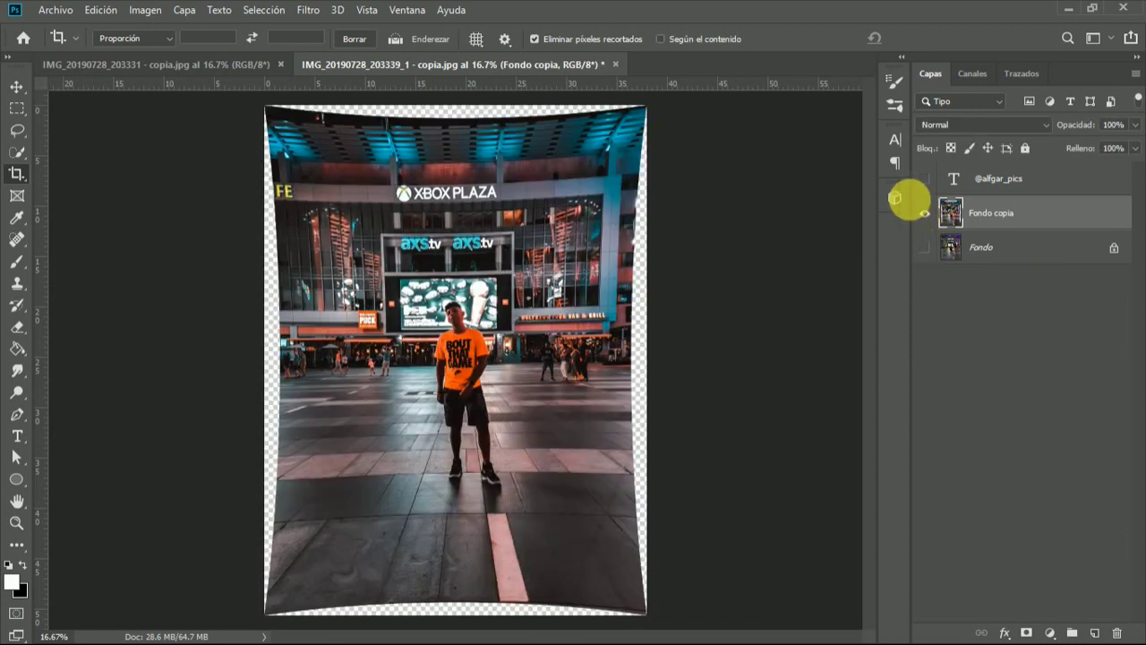
pyautogui.moveTo(647, 105); pyautogui.dragTo(643, 114)
pyautogui.moveTo(646, 361); pyautogui.dragTo(678, 308)
# Tighten the crop to about 34 inches wide to trim the transparent borders, and commit it.
pyautogui.moveTo(277, 364); pyautogui.dragTo(279, 364)
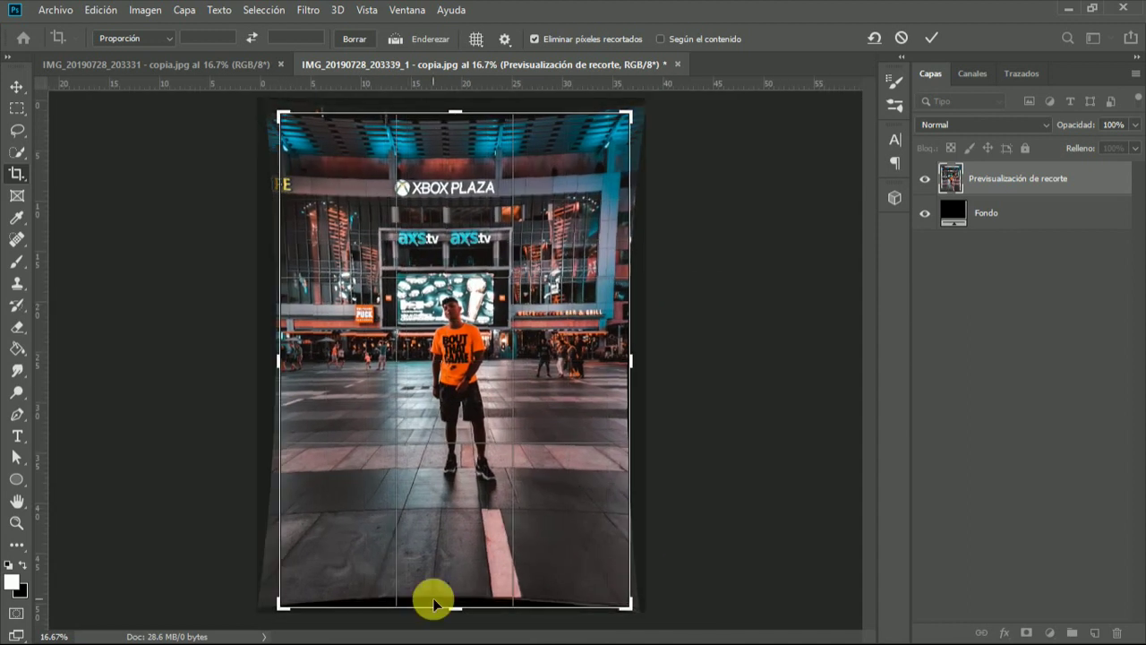
pyautogui.moveTo(430, 599); pyautogui.dragTo(463, 600)
pyautogui.press('Return')
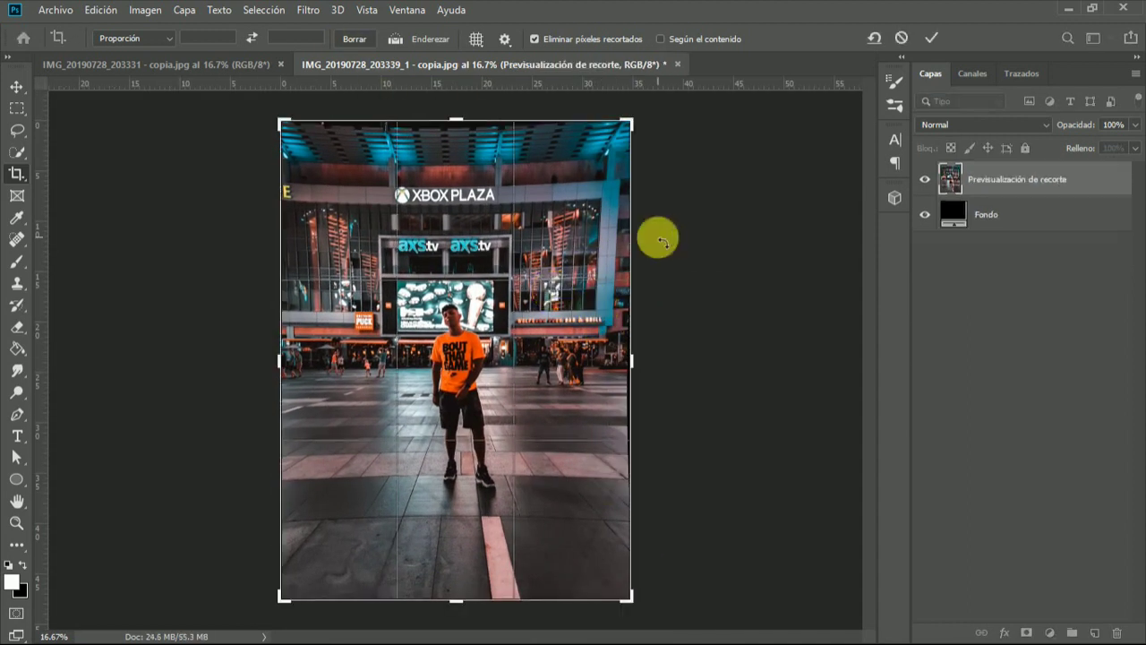
pyautogui.moveTo(632, 363); pyautogui.dragTo(627, 363)
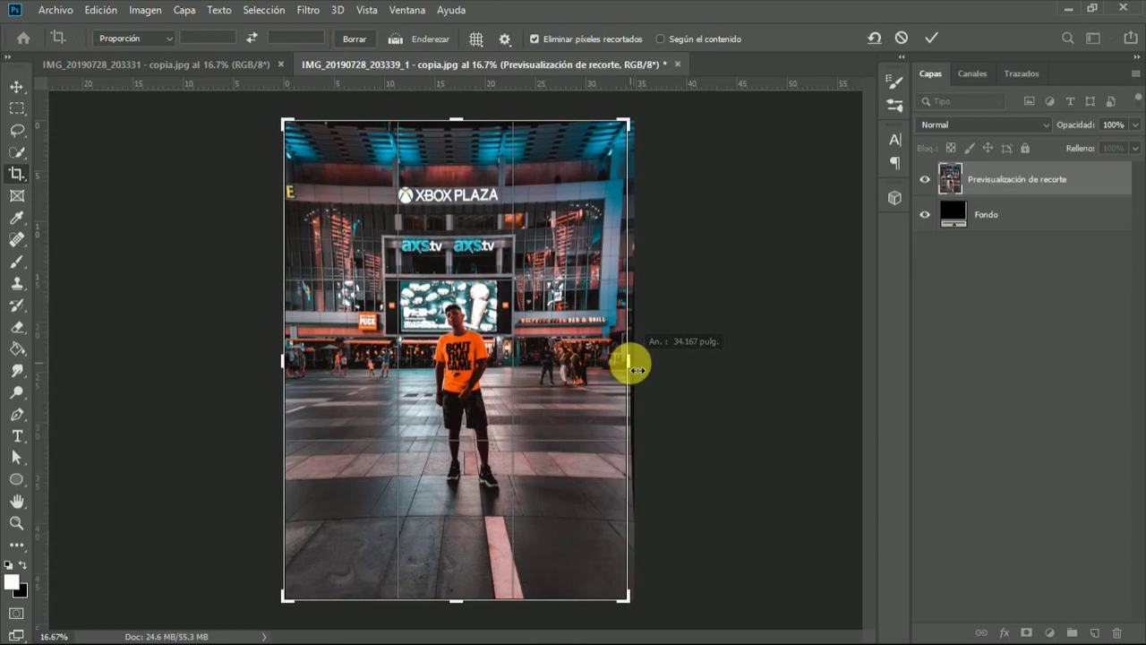
pyautogui.moveTo(284, 358); pyautogui.dragTo(290, 358)
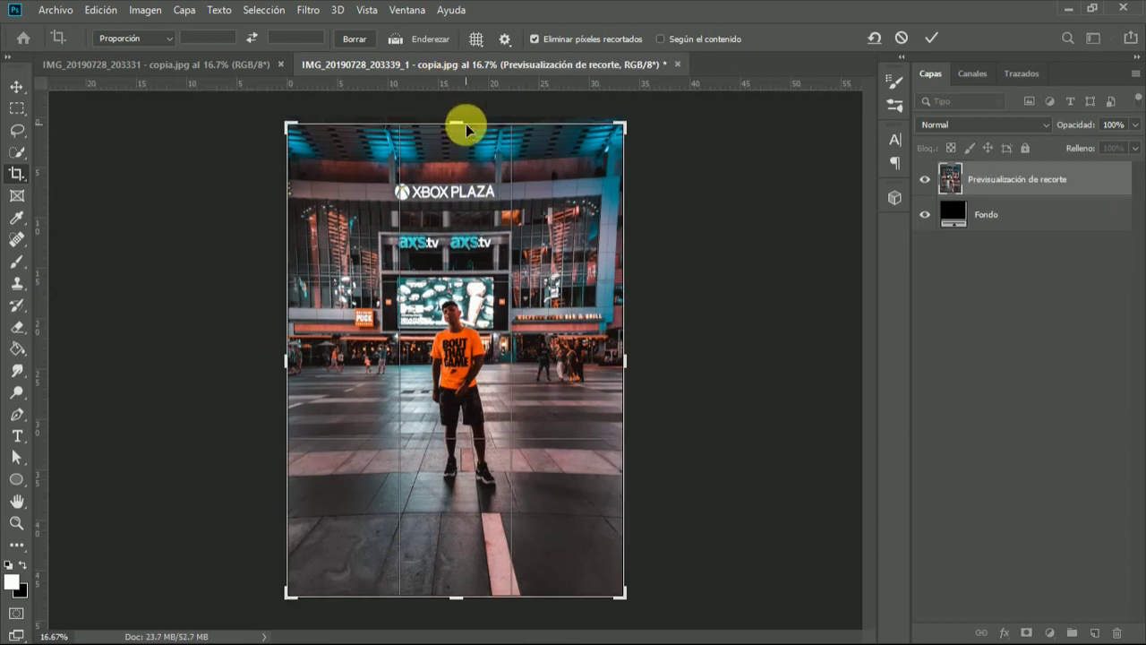
pyautogui.press('Return')
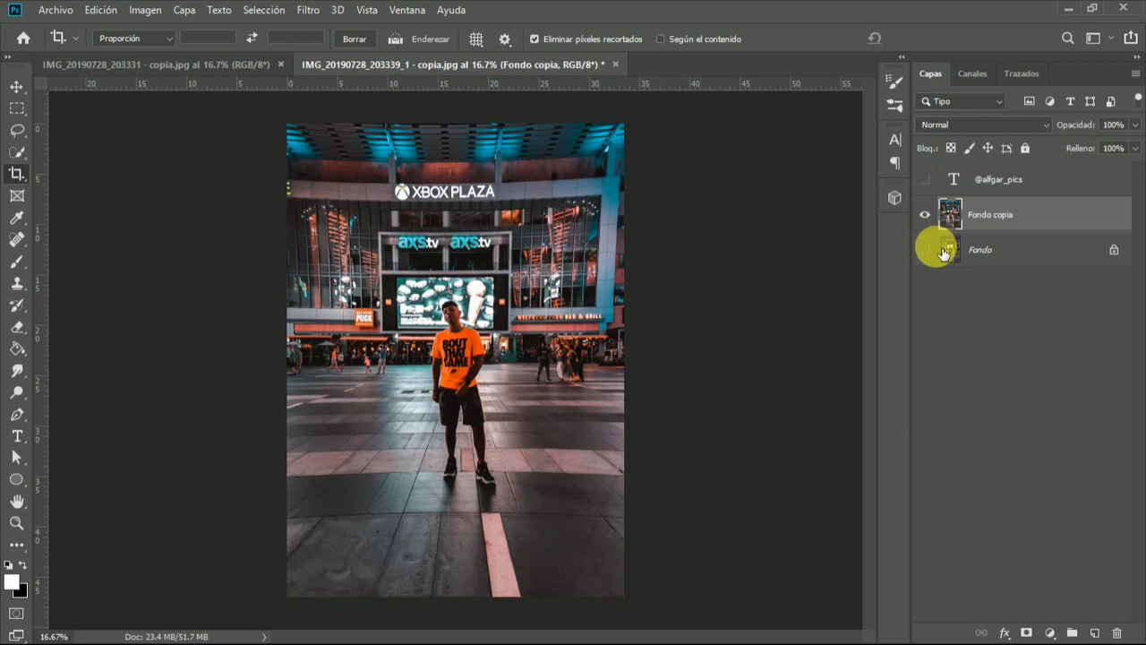
pyautogui.click(925, 214)
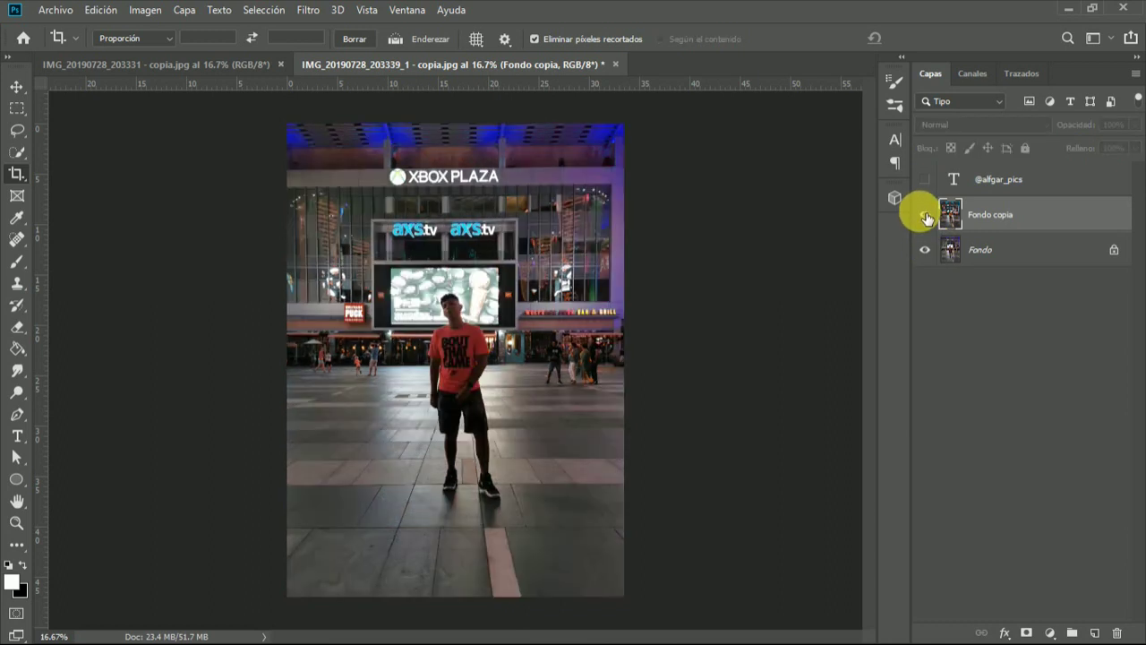
pyautogui.click(925, 214)
pyautogui.click(925, 214)
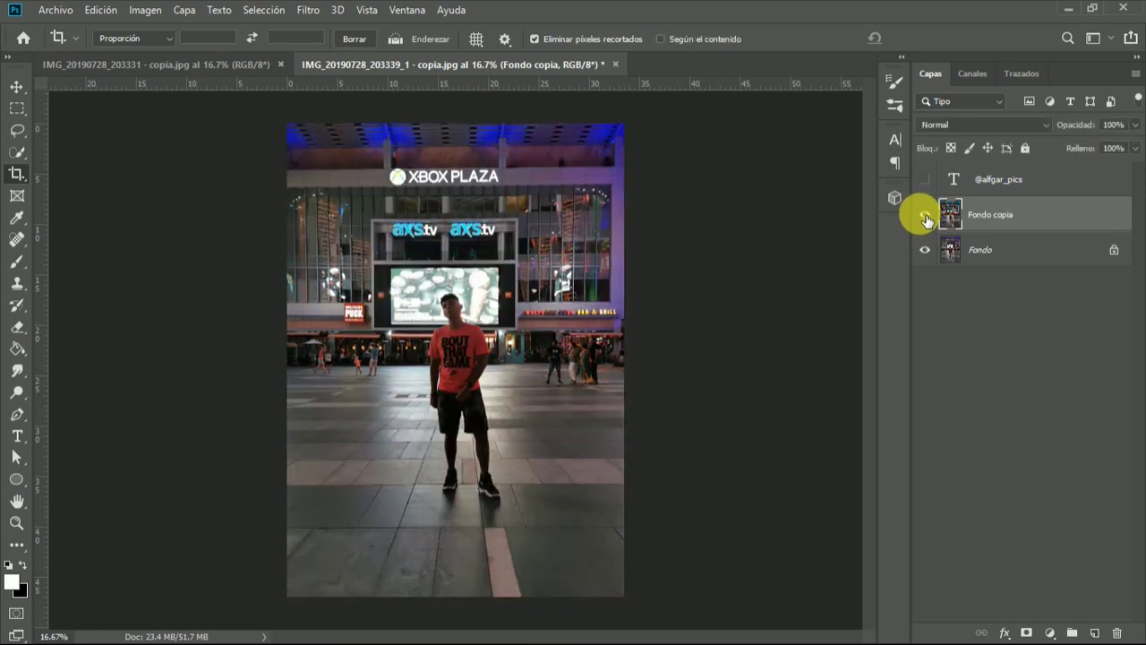
pyautogui.click(924, 213)
pyautogui.click(926, 188)
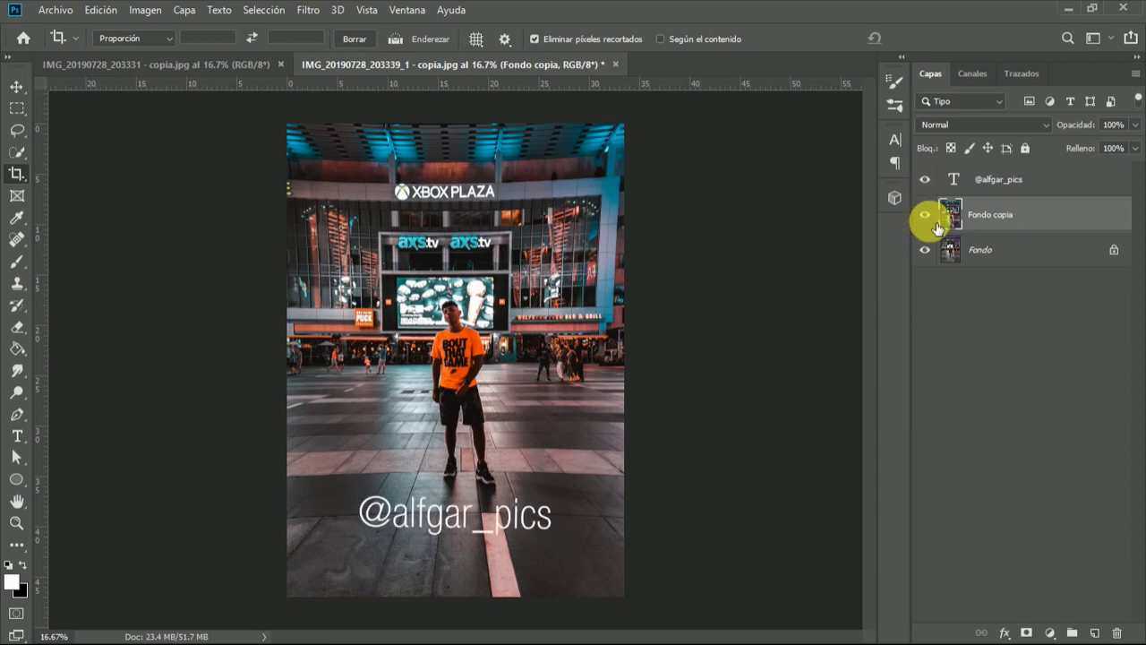